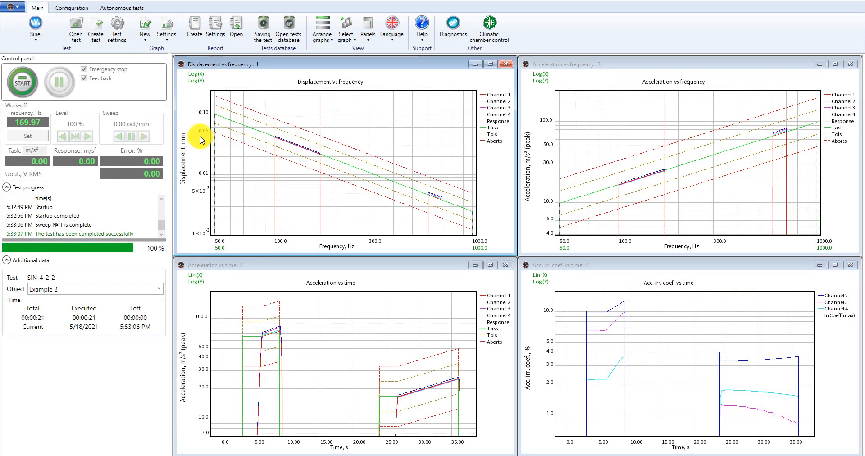
# Start a new graph and choose Acceleration vs time as its graph type.
pyautogui.click(143, 30)
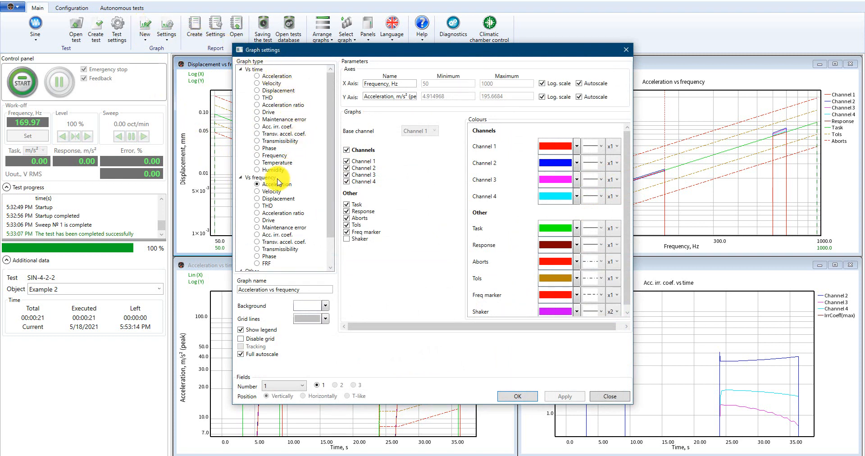
pyautogui.moveTo(332, 198); pyautogui.dragTo(334, 231)
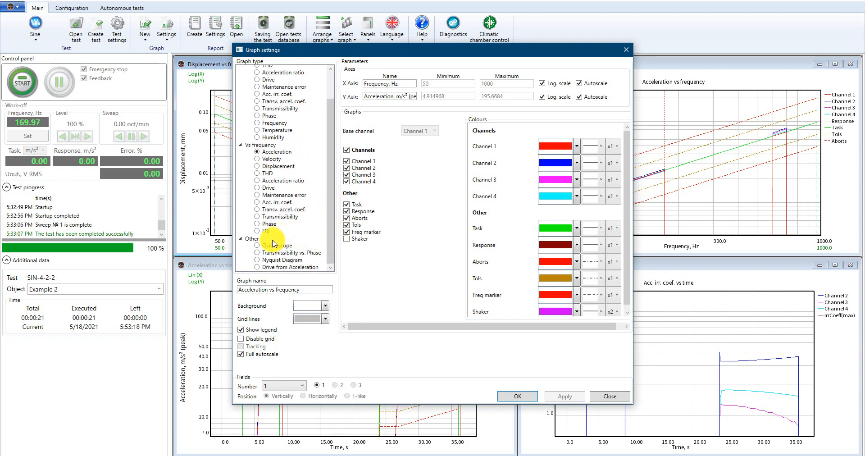
pyautogui.moveTo(329, 238); pyautogui.dragTo(328, 211)
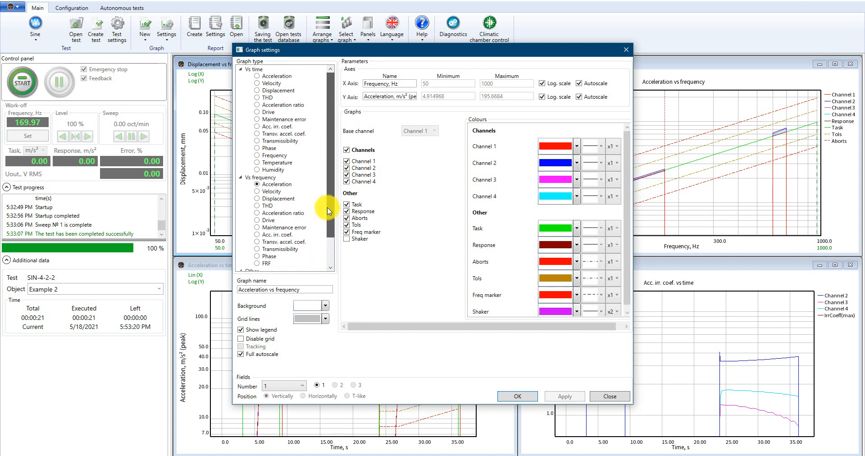
pyautogui.click(276, 80)
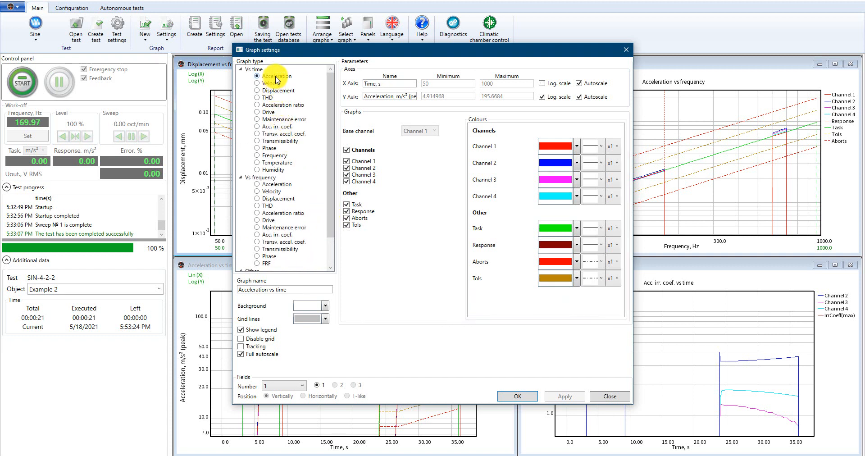
# Examine the graph name, background colour and axis name settings of the new graph.
pyautogui.click(289, 289)
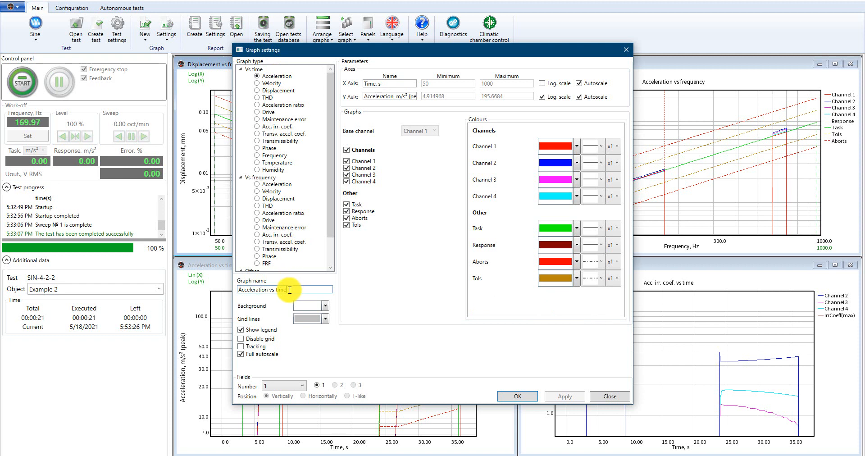
pyautogui.moveTo(289, 290); pyautogui.dragTo(214, 277)
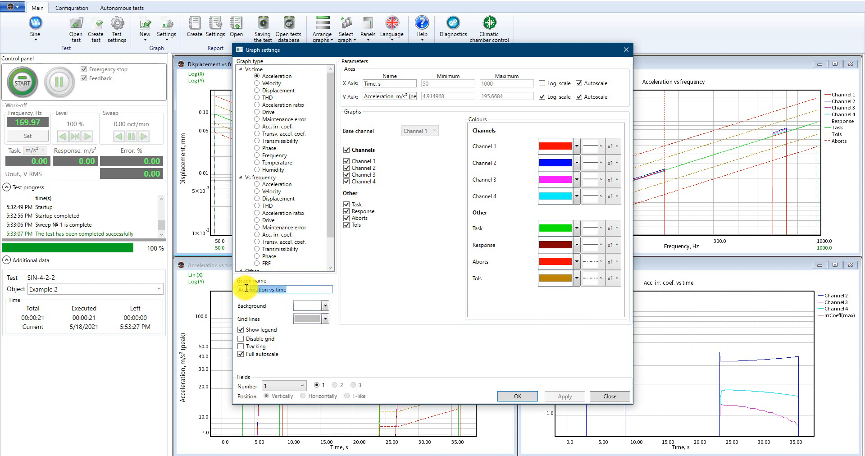
pyautogui.click(295, 289)
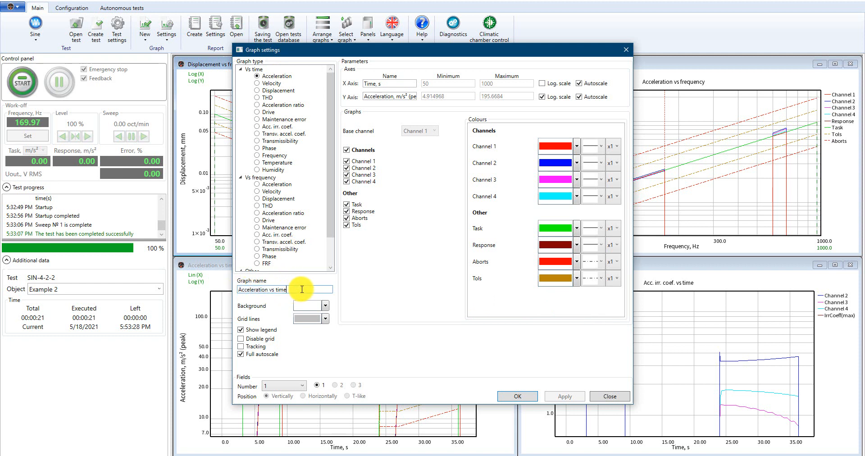
pyautogui.click(326, 307)
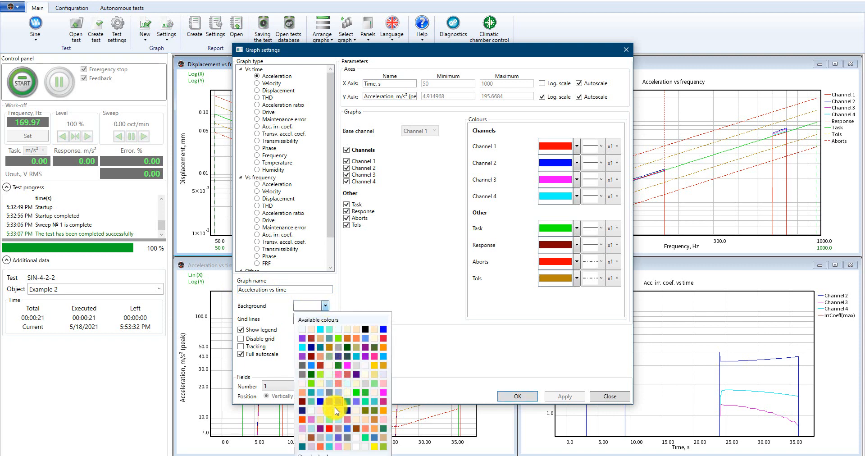
pyautogui.click(327, 307)
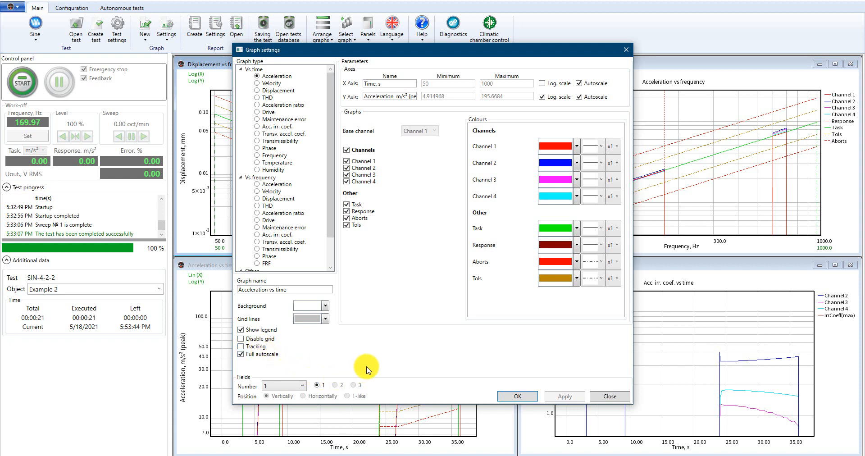
pyautogui.click(395, 83)
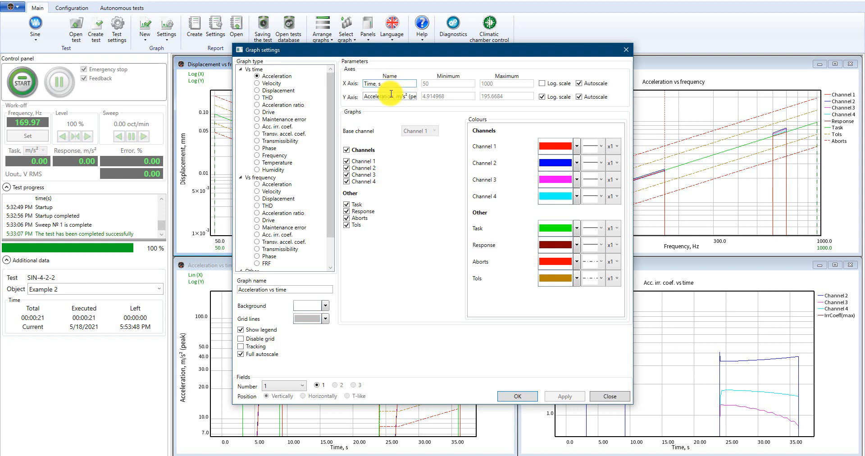
pyautogui.click(390, 95)
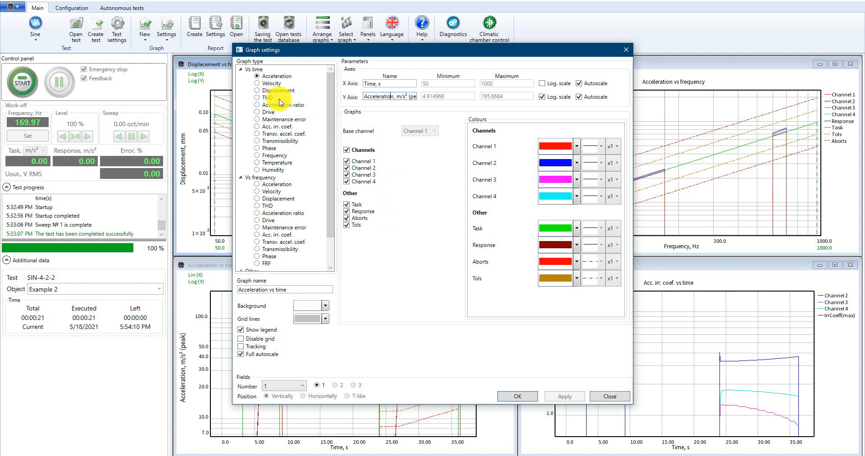
# Preview the THD and Drive vs time graph types before reselecting Acceleration vs time.
pyautogui.click(263, 98)
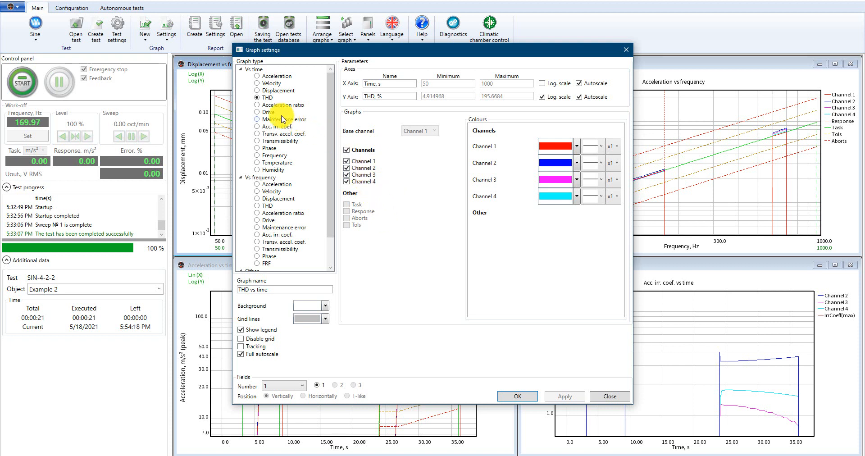
pyautogui.click(268, 113)
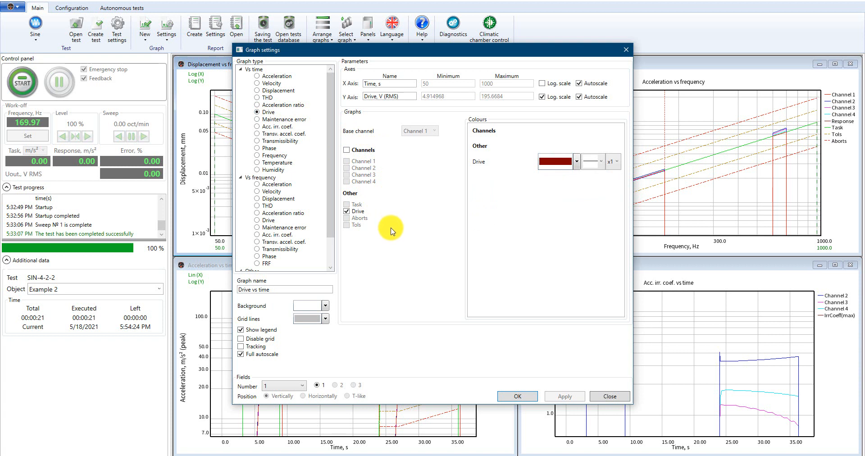
pyautogui.click(277, 76)
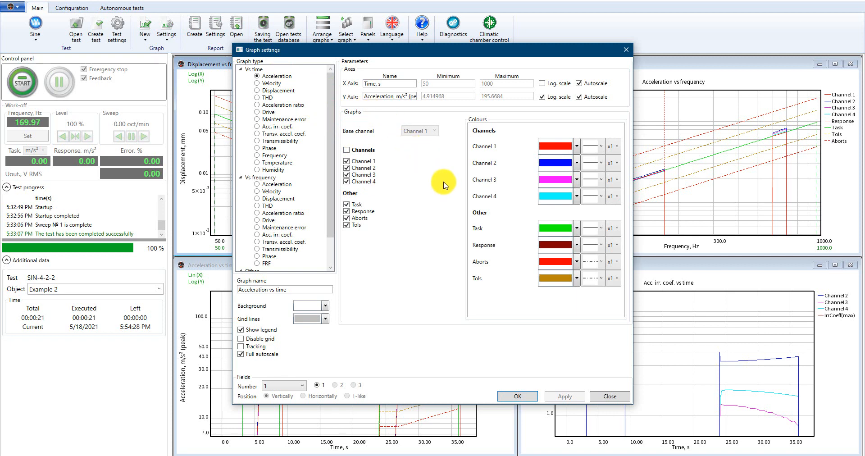
# Inspect the colour palette and line style options for Channel 1.
pyautogui.click(578, 147)
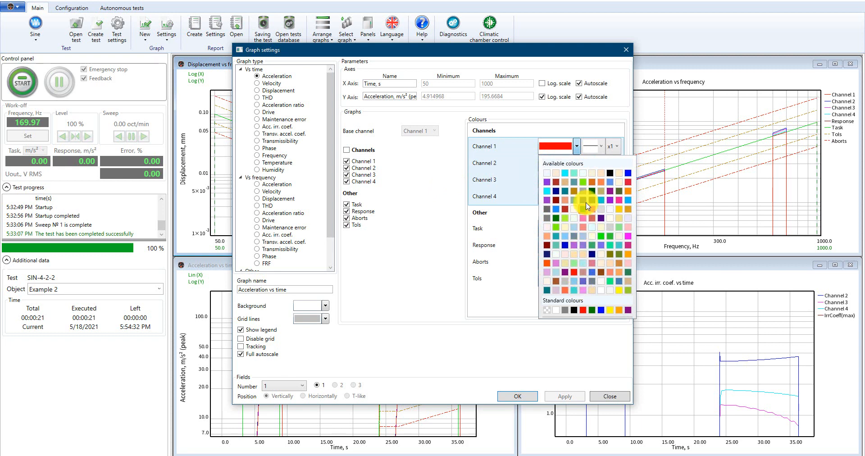
pyautogui.click(577, 146)
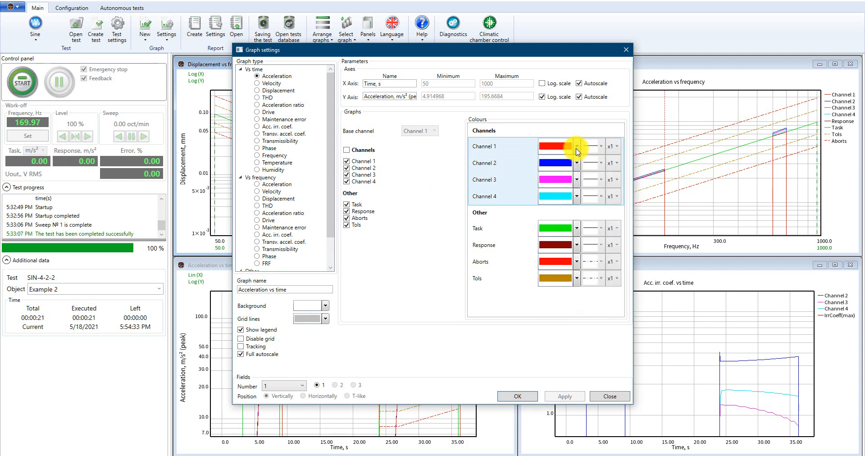
pyautogui.click(599, 149)
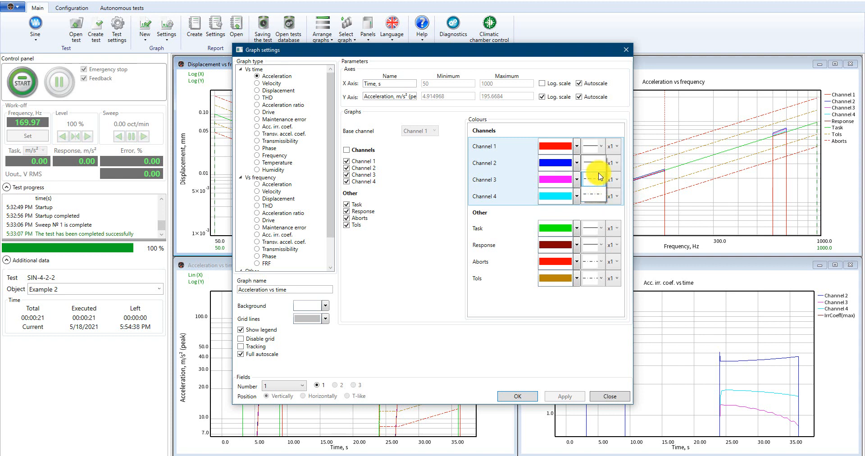
pyautogui.click(603, 152)
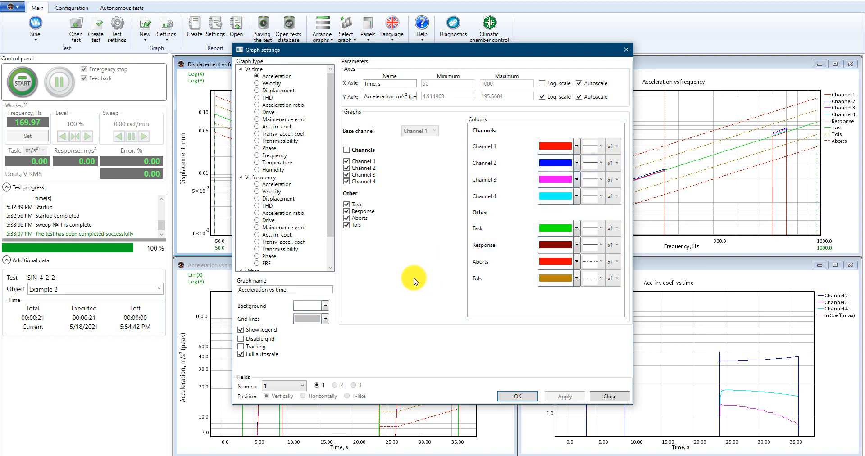
# Split the graph into 3 fields and set field 2 to Velocity vs time.
pyautogui.click(297, 386)
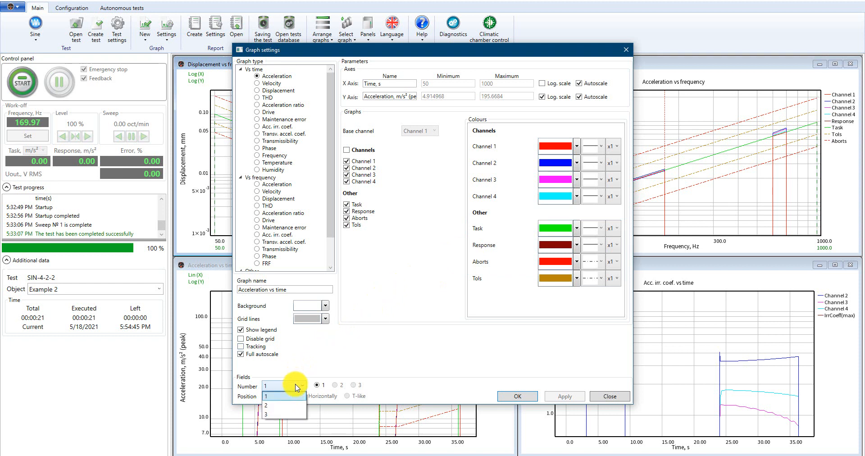
pyautogui.click(287, 415)
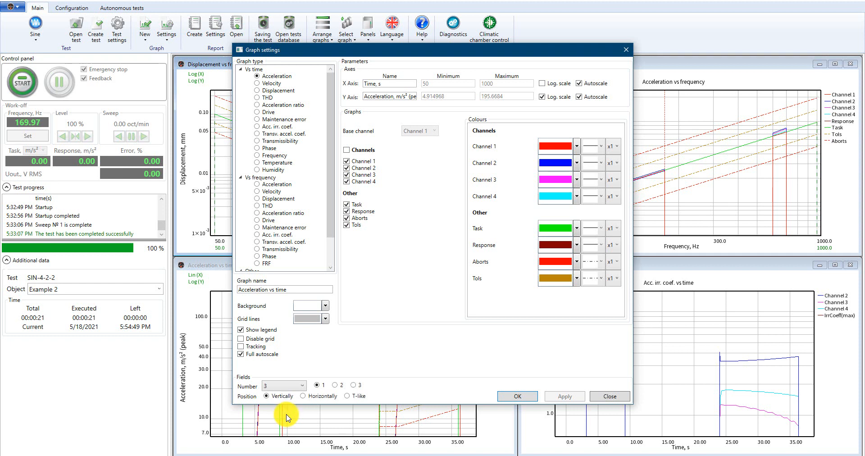
pyautogui.click(336, 385)
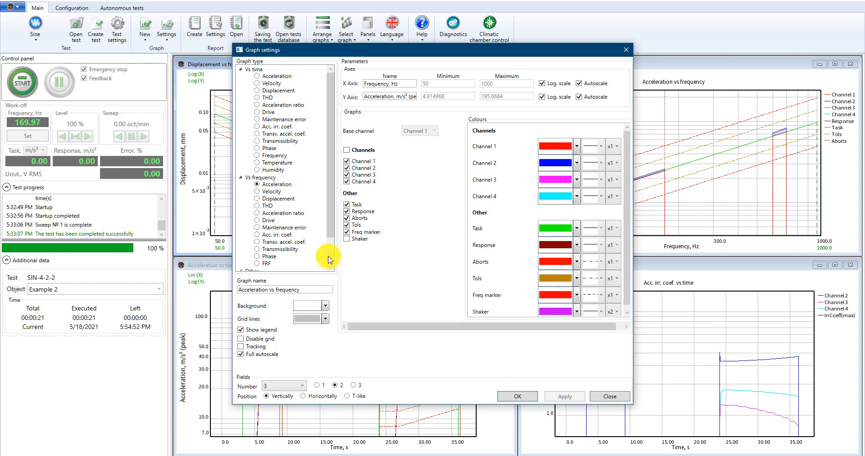
pyautogui.click(258, 83)
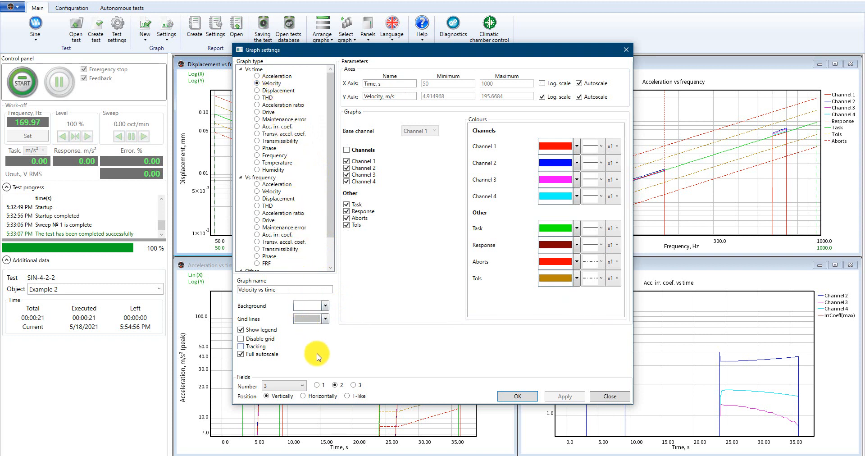
# Set field 3 to Displacement vs time, arrange the fields T-like, and confirm the graph settings.
pyautogui.click(354, 385)
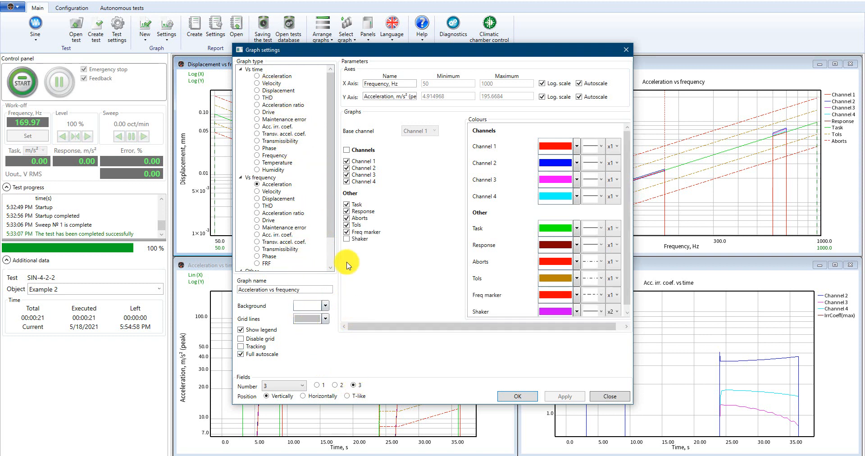
pyautogui.click(282, 91)
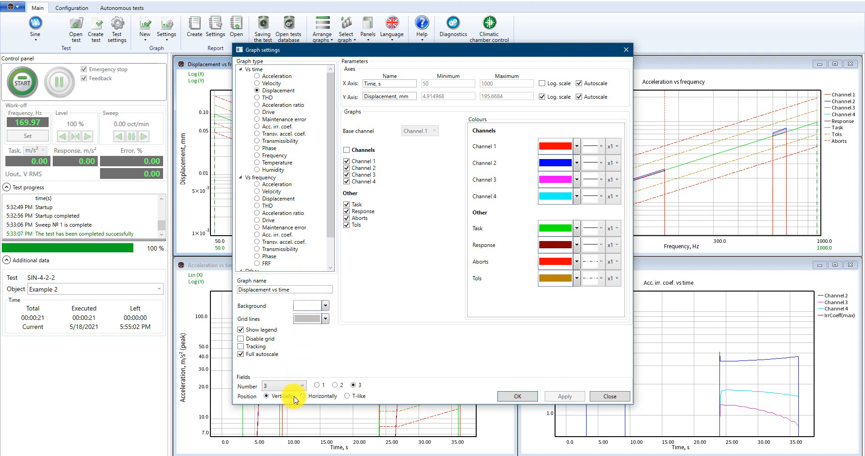
pyautogui.click(359, 397)
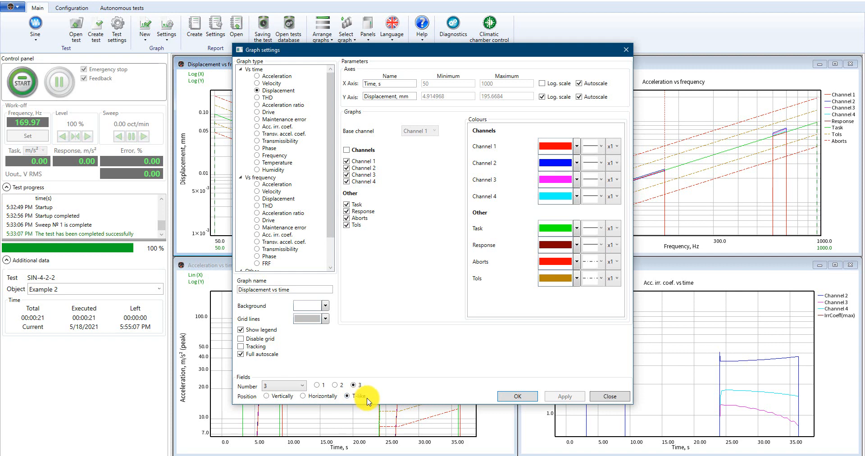
pyautogui.click(511, 397)
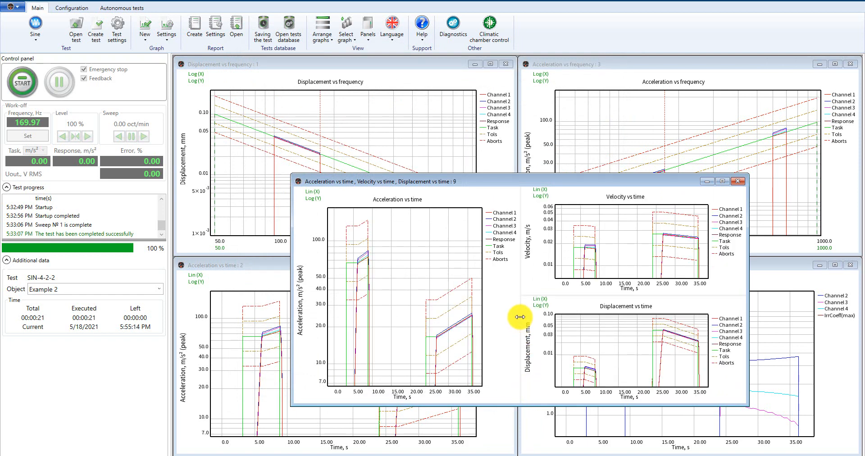
# Adjust the dividers between the three graph panes, then close the combined graph window.
pyautogui.moveTo(521, 307)
pyautogui.mouseDown()
pyautogui.moveTo(492, 307)
pyautogui.moveTo(517, 307)
pyautogui.mouseUp()
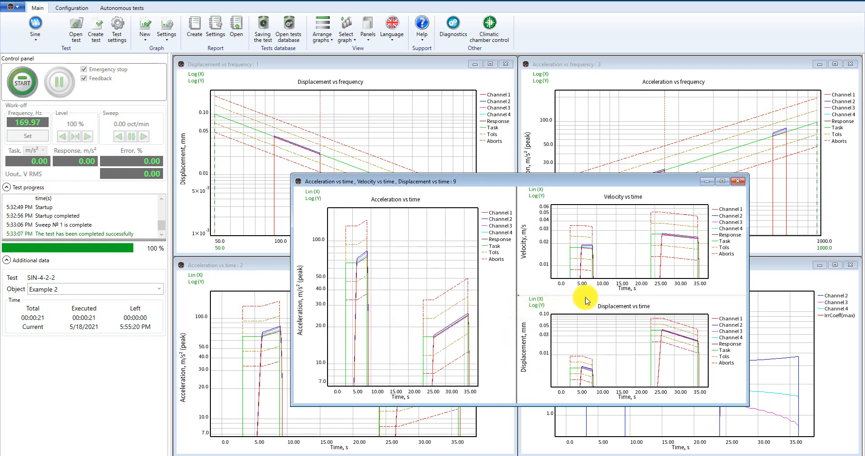
pyautogui.moveTo(594, 295); pyautogui.dragTo(595, 277)
pyautogui.moveTo(595, 293); pyautogui.dragTo(597, 322)
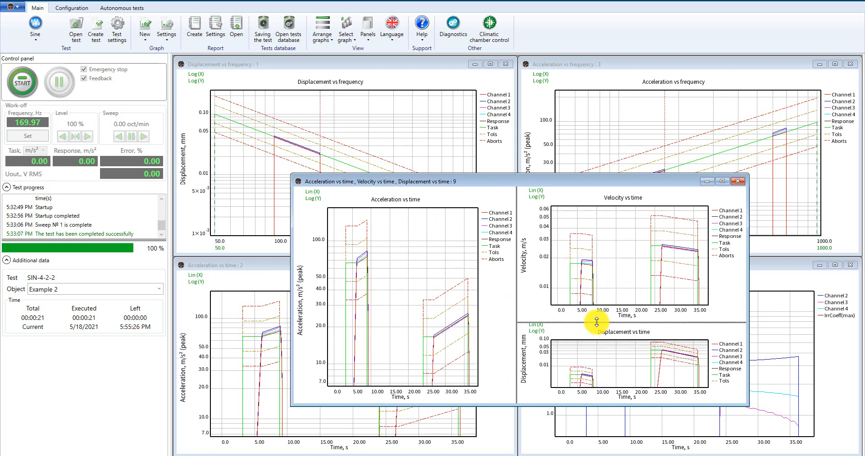
pyautogui.click(739, 182)
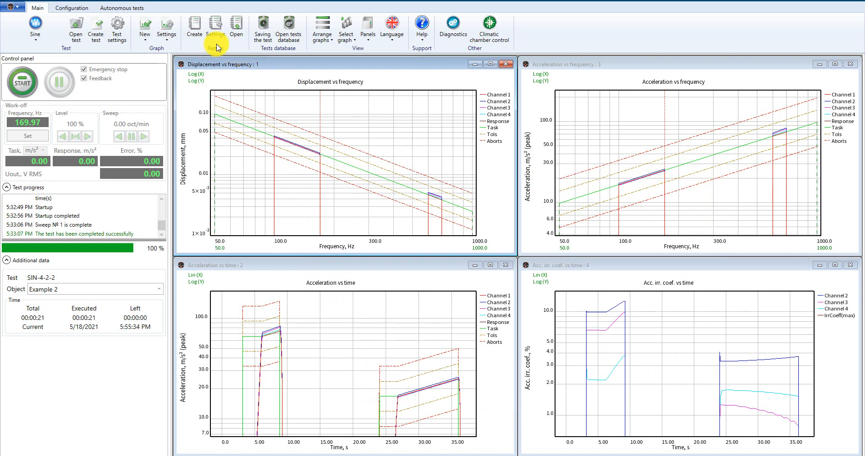
# Add a new Phase vs frequency graph and close its window.
pyautogui.click(148, 42)
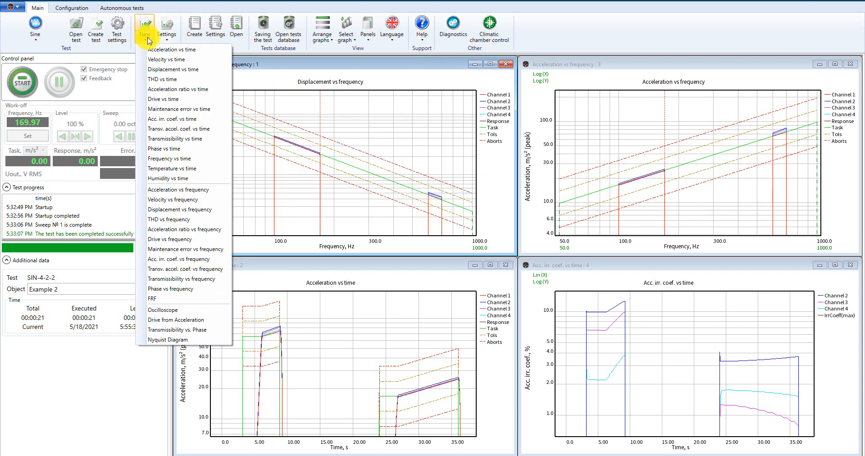
pyautogui.click(200, 290)
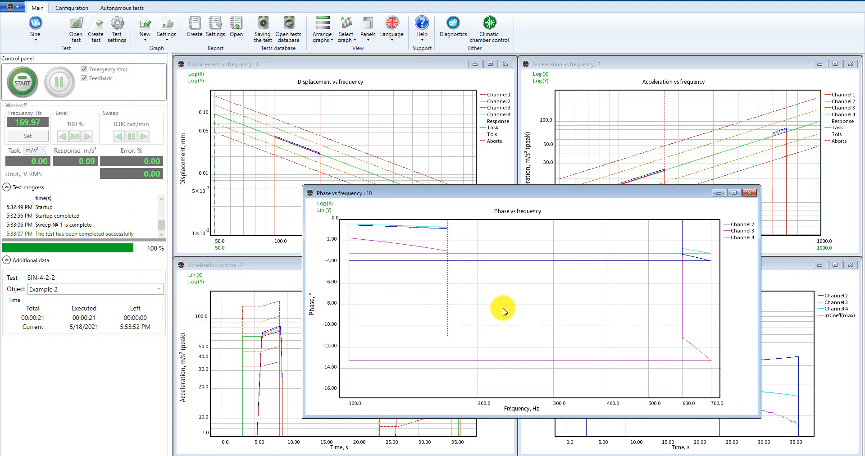
pyautogui.click(750, 195)
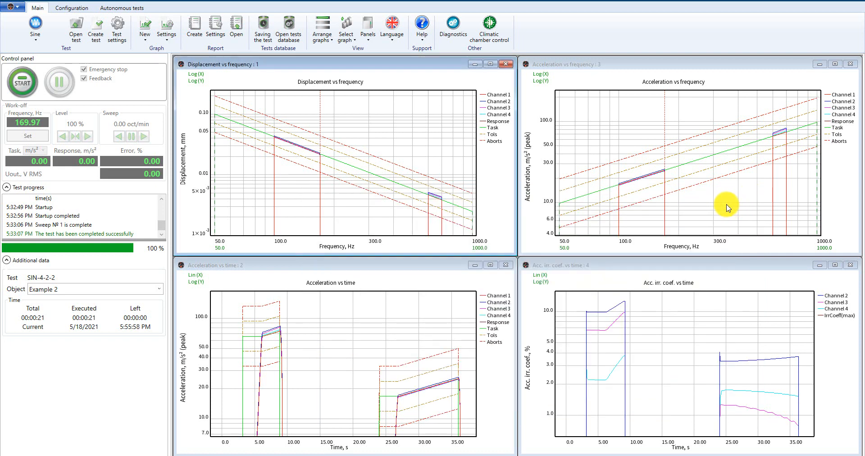
# Open the Displacement vs frequency graph's settings, turn off Show legend, and apply the change.
pyautogui.rightClick(412, 135)
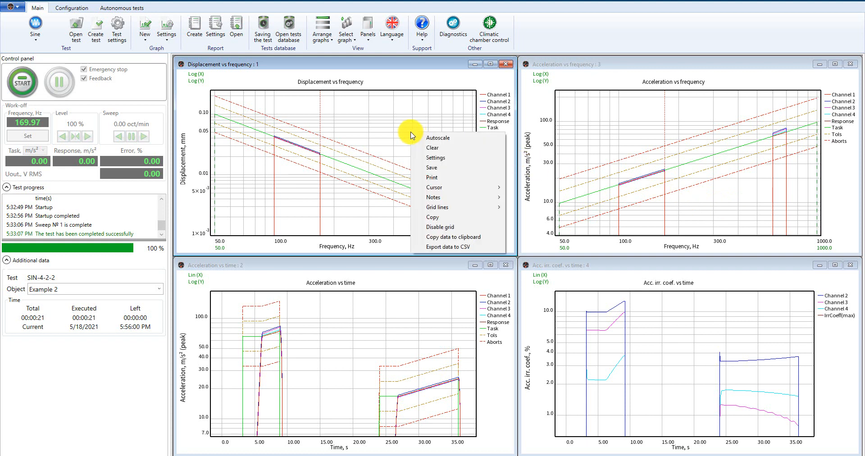
pyautogui.click(419, 160)
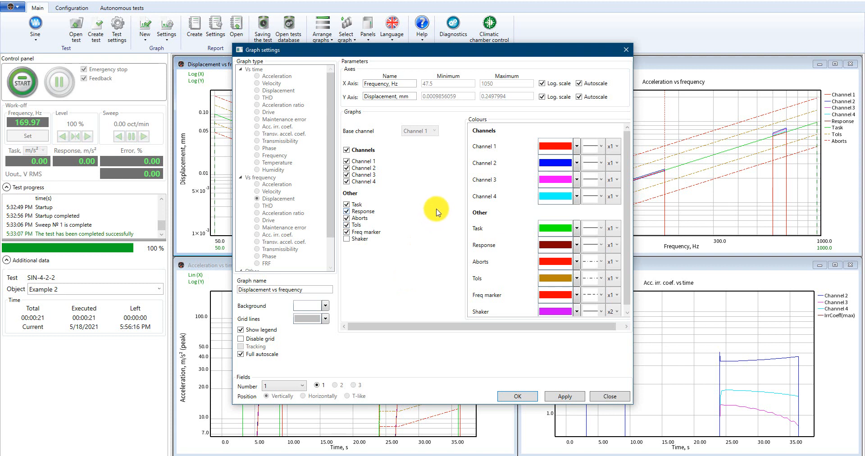
pyautogui.click(271, 332)
pyautogui.click(566, 397)
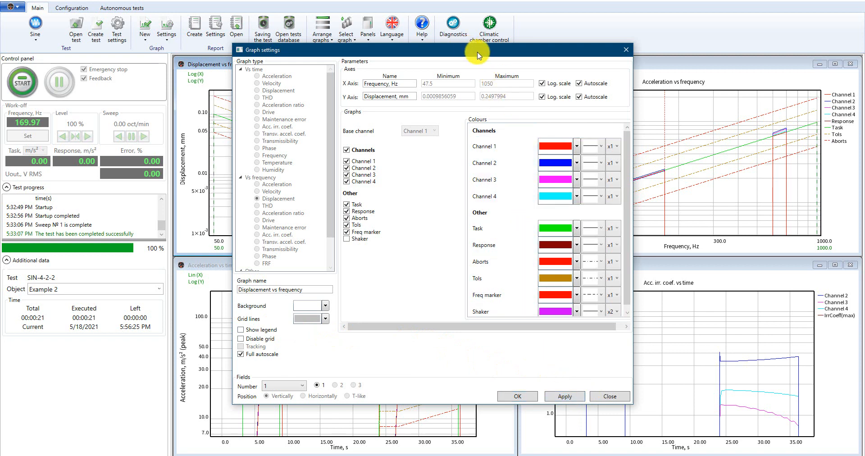
pyautogui.moveTo(478, 52); pyautogui.dragTo(513, 66)
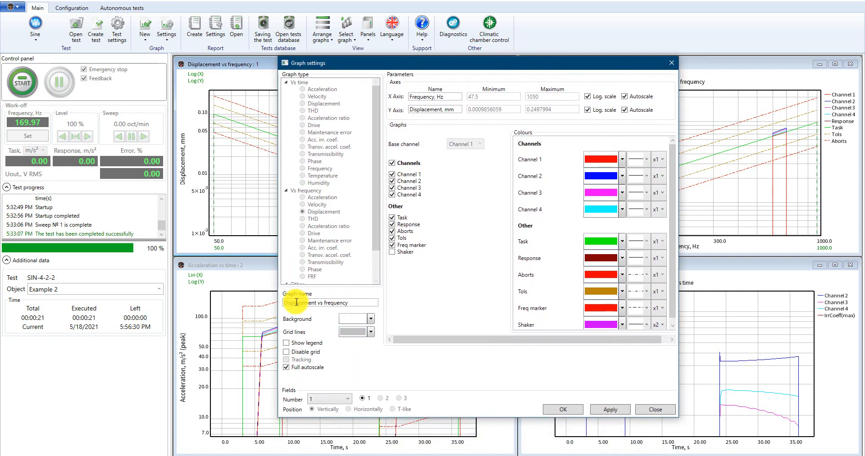
# Turn Show legend back on and switch the X axis of the Displacement vs frequency graph to linear scale, applying and confirming.
pyautogui.click(306, 342)
pyautogui.click(611, 411)
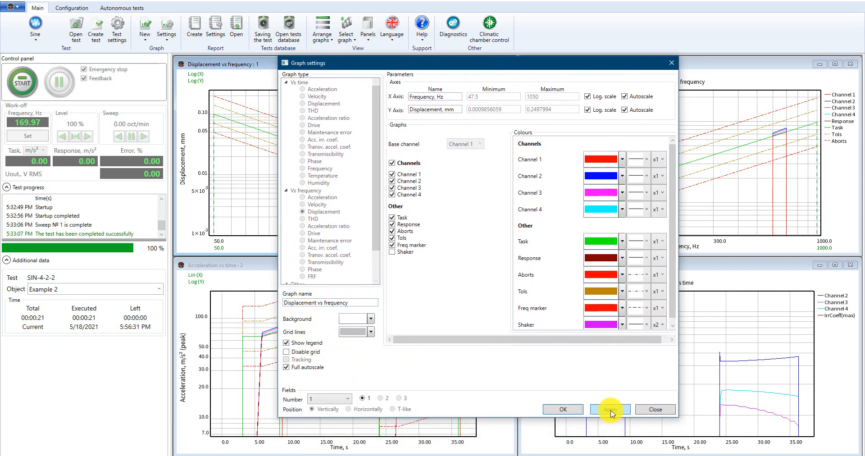
pyautogui.moveTo(498, 67)
pyautogui.mouseDown()
pyautogui.moveTo(488, 161)
pyautogui.moveTo(483, 97)
pyautogui.moveTo(490, 66)
pyautogui.mouseUp()
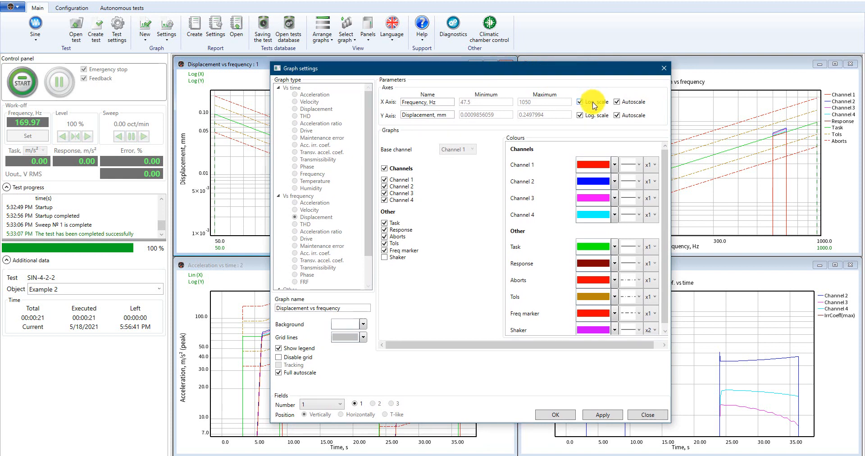
pyautogui.click(581, 102)
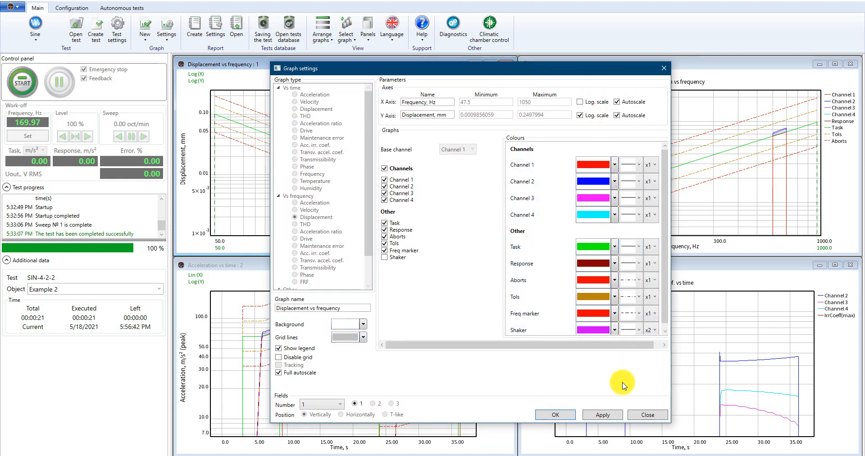
pyautogui.click(603, 415)
pyautogui.click(561, 416)
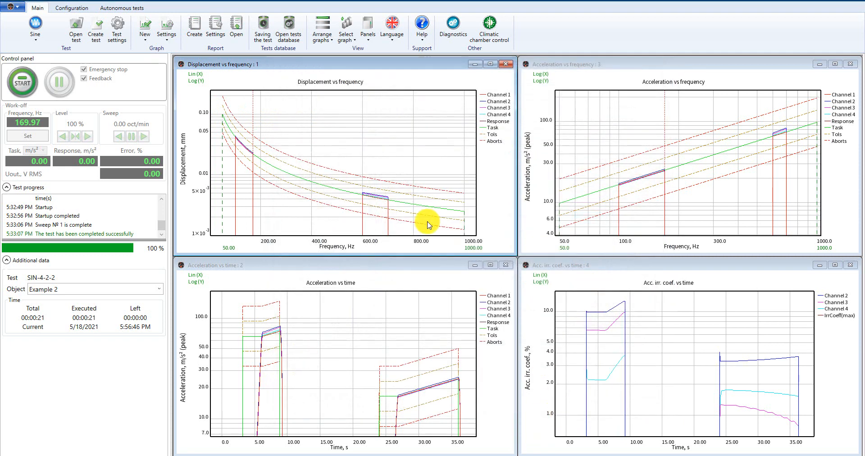
# Highlight the Channel 1 curve in the Displacement vs frequency graph via its legend entry, then deselect it.
pyautogui.click(491, 64)
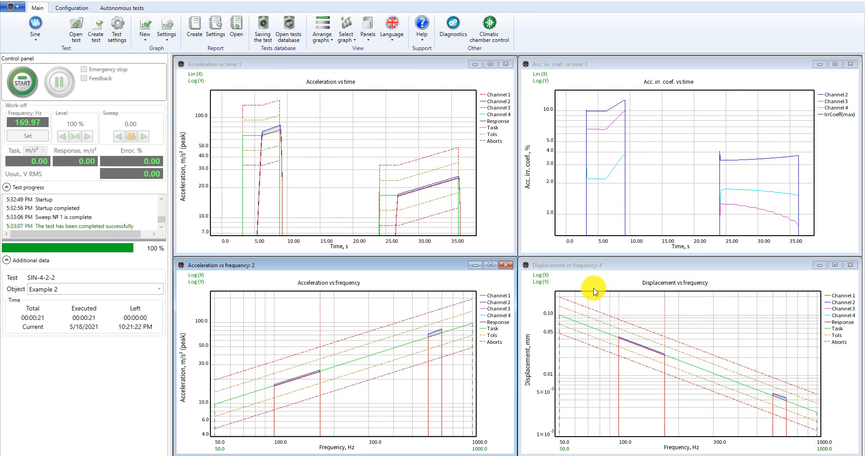
pyautogui.click(606, 267)
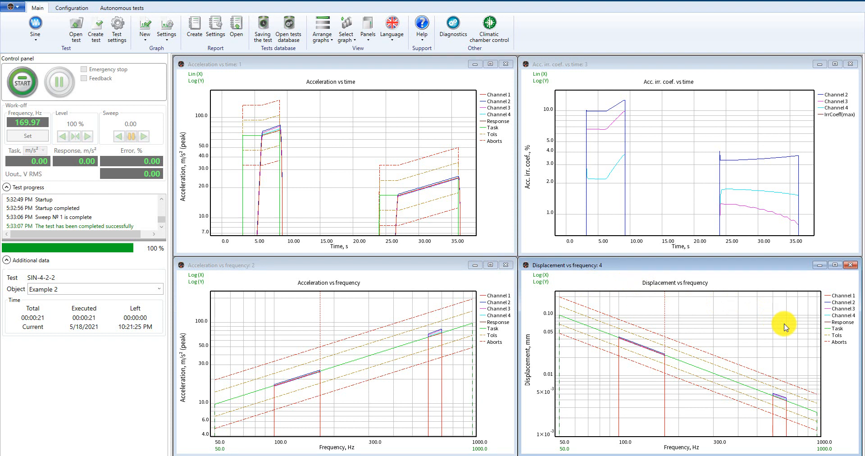
pyautogui.click(841, 295)
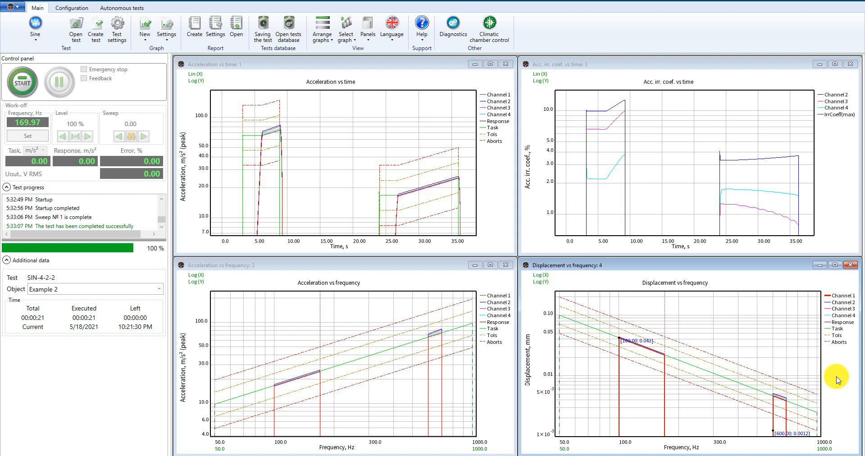
pyautogui.click(837, 380)
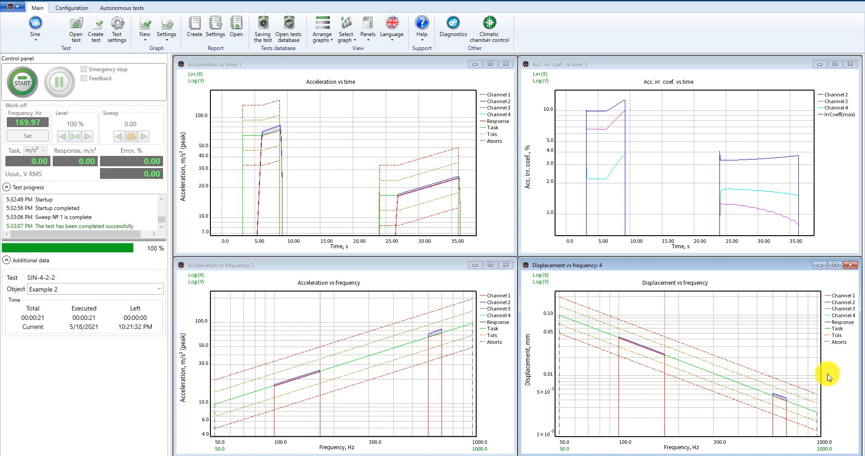
# Paste the copied Channel 1 curve into the Acceleration vs frequency graph, then select the pasted curve and delete it.
pyautogui.click(350, 282)
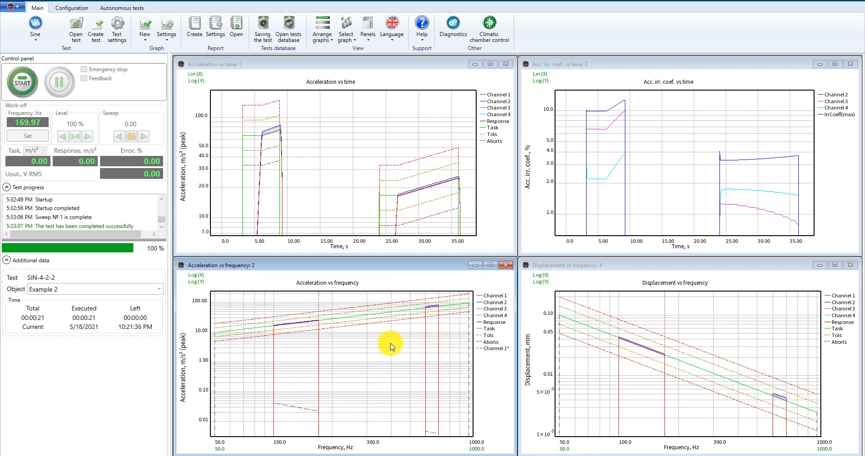
pyautogui.hotkey('ctrl', 'v')
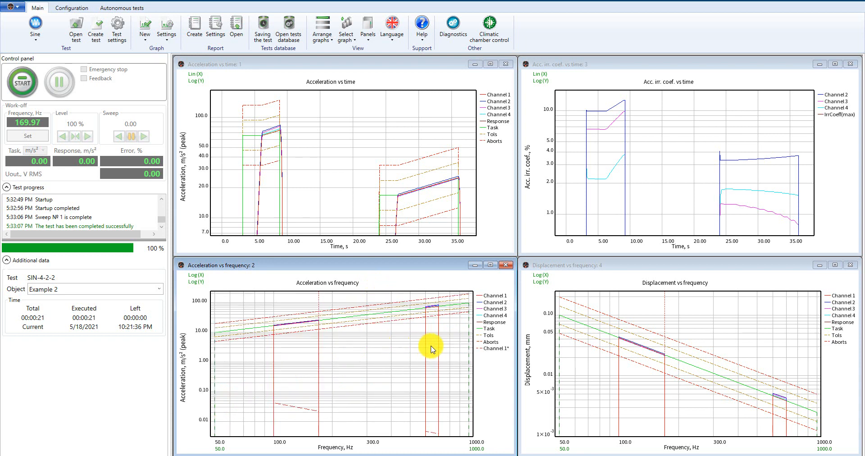
pyautogui.click(492, 354)
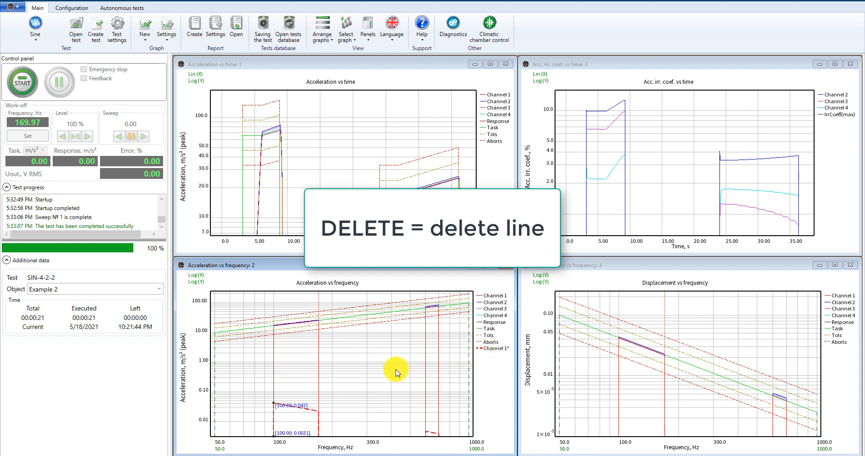
pyautogui.press('Delete')
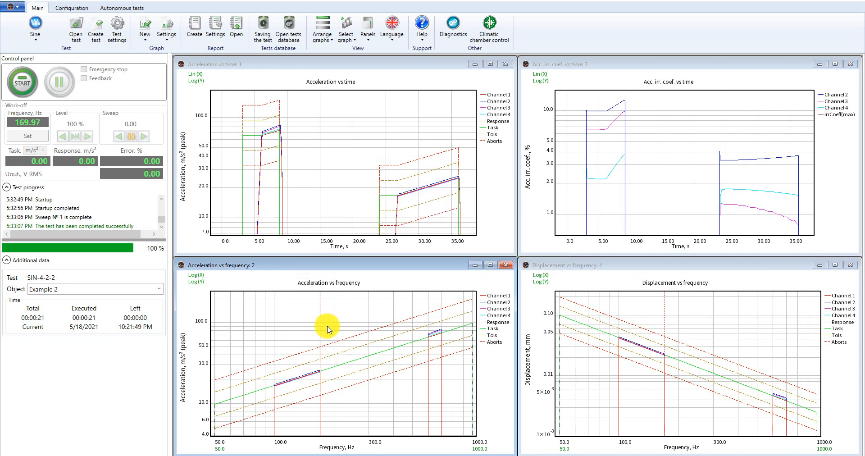
# Export the Acceleration vs frequency graph data to a CSV file named 123.
pyautogui.hotkey('ctrl', 'e')
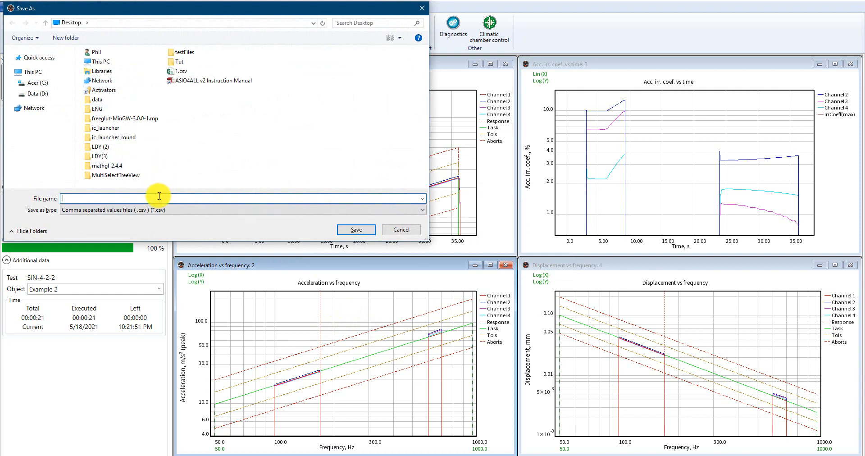
pyautogui.write('123')
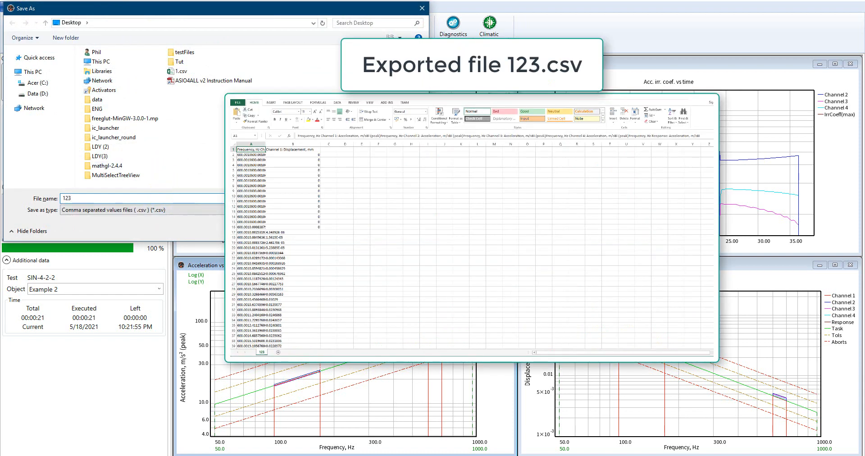
pyautogui.press('Return')
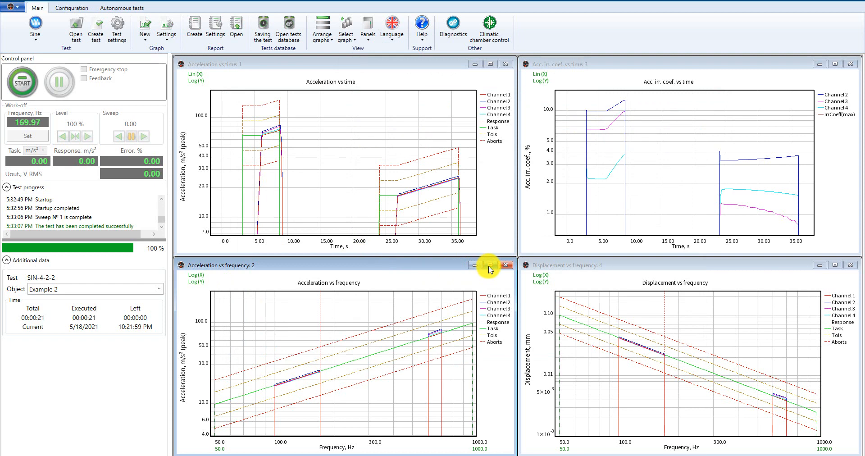
# Add a new THD vs frequency graph window.
pyautogui.click(491, 265)
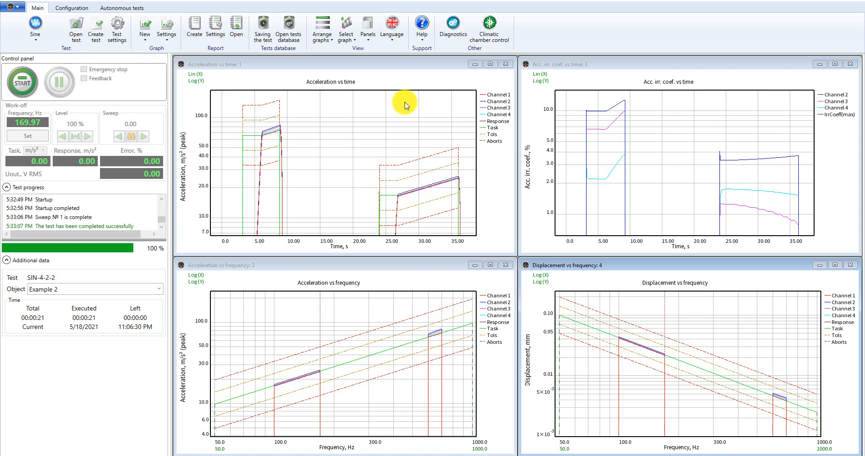
pyautogui.click(144, 29)
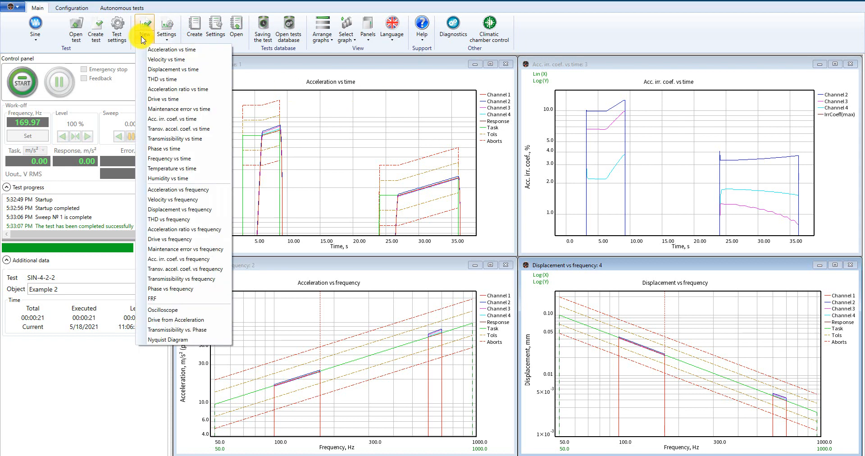
pyautogui.click(174, 220)
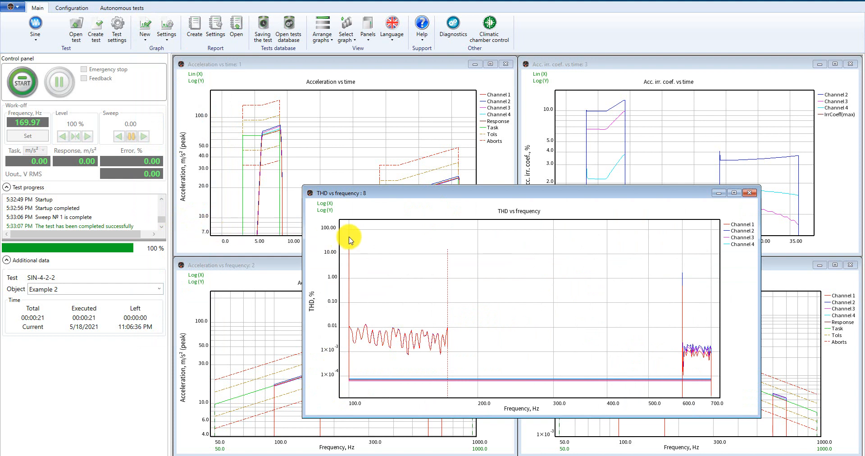
# Tile the graph windows vertically, then horizontally.
pyautogui.click(322, 41)
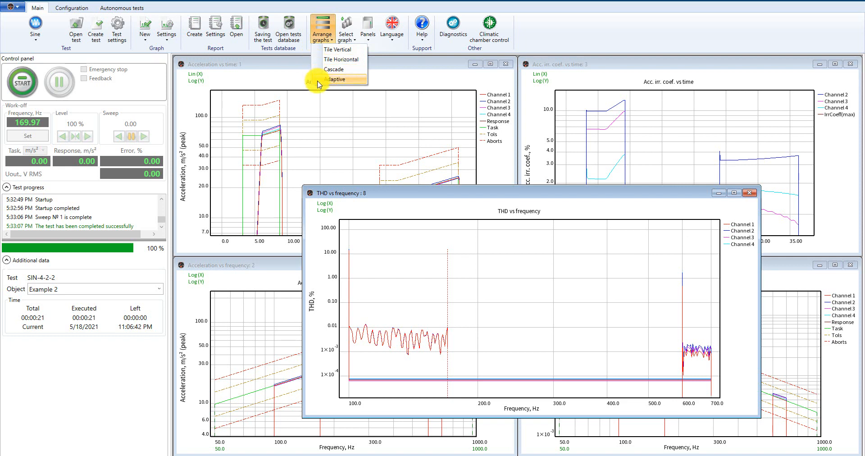
pyautogui.click(320, 58)
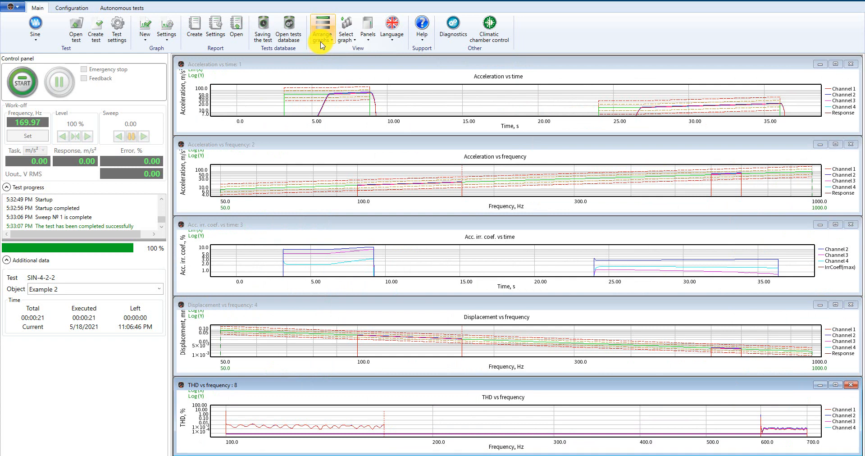
pyautogui.click(322, 44)
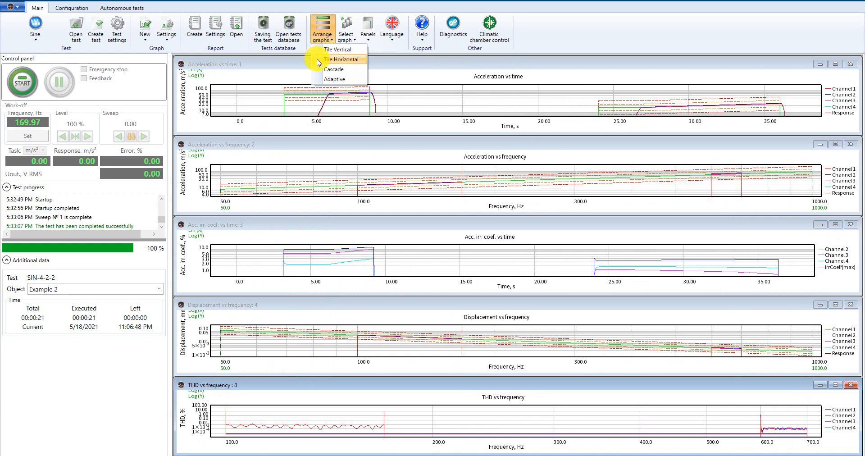
pyautogui.click(317, 60)
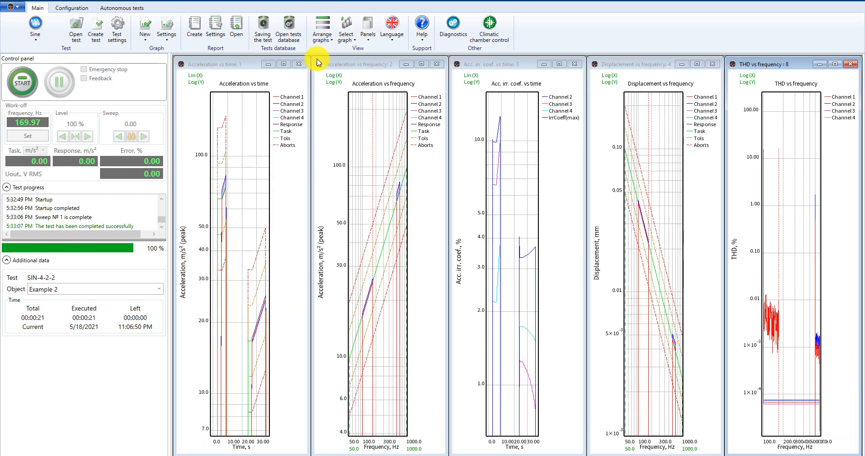
# Cascade the graph windows, then switch to the Adaptive arrangement.
pyautogui.click(321, 41)
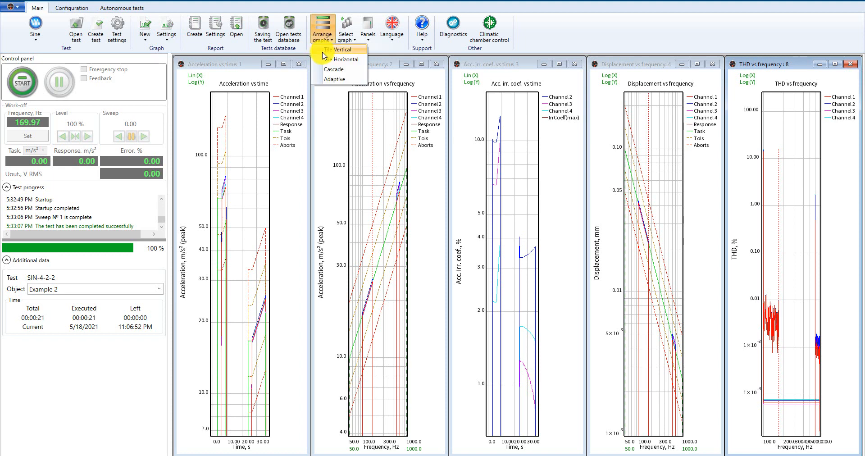
pyautogui.click(321, 70)
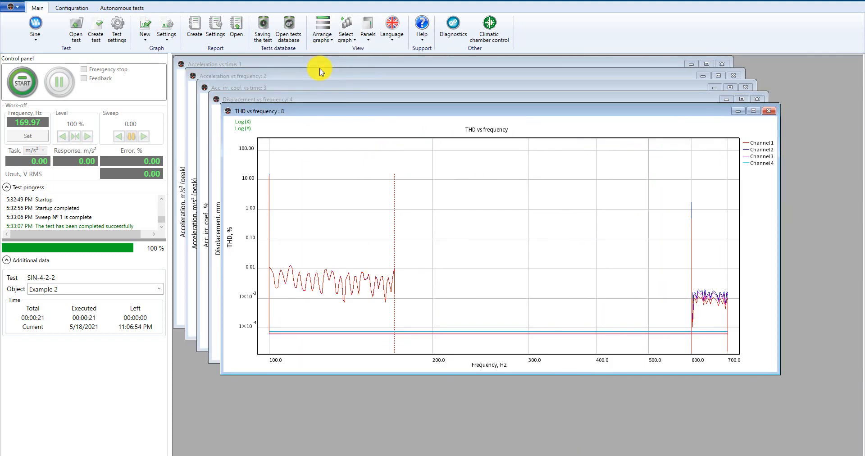
pyautogui.click(321, 40)
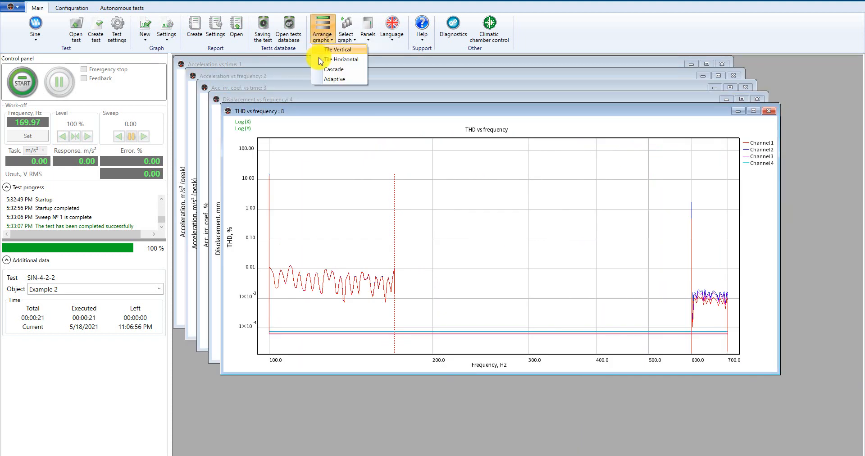
pyautogui.click(318, 80)
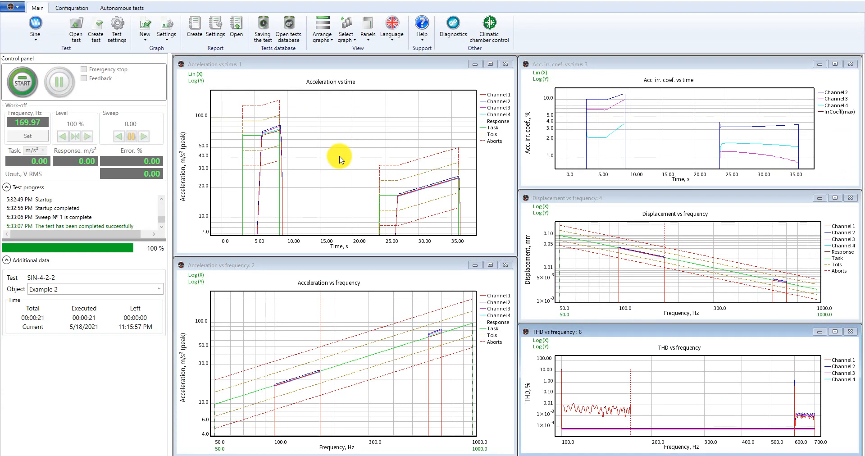
# Zoom into a segment of the Acceleration vs time graph twice, then restore the full view with Autoscale.
pyautogui.rightClick(340, 159)
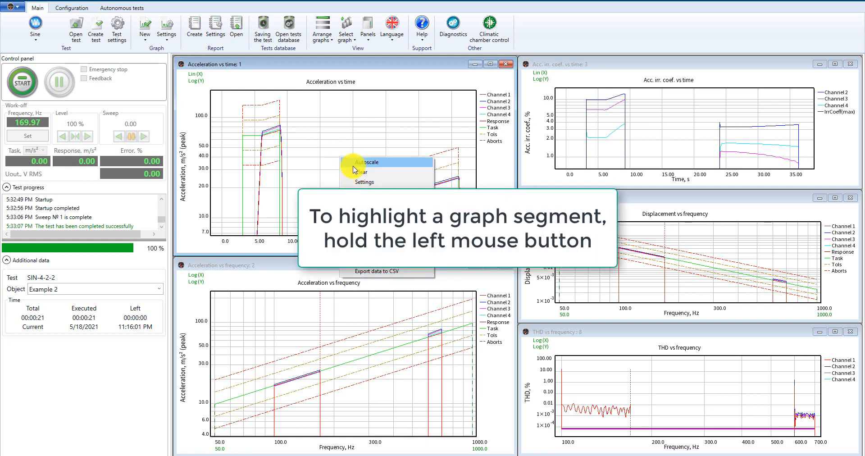
pyautogui.click(342, 146)
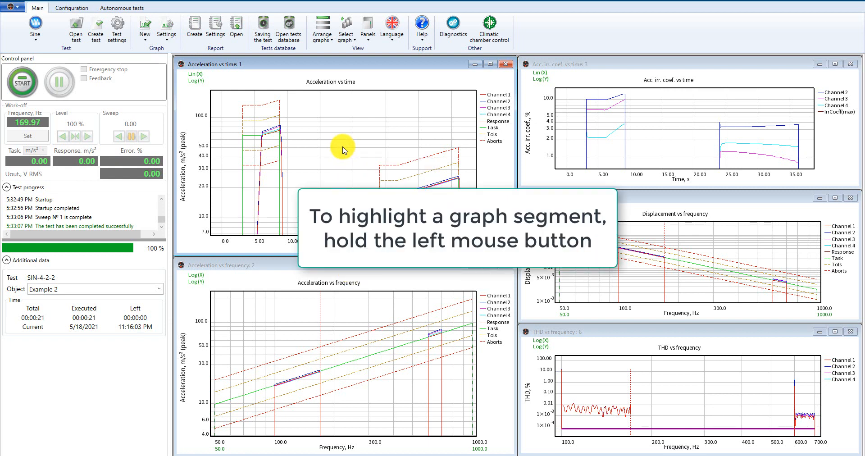
pyautogui.moveTo(239, 104); pyautogui.dragTo(324, 208)
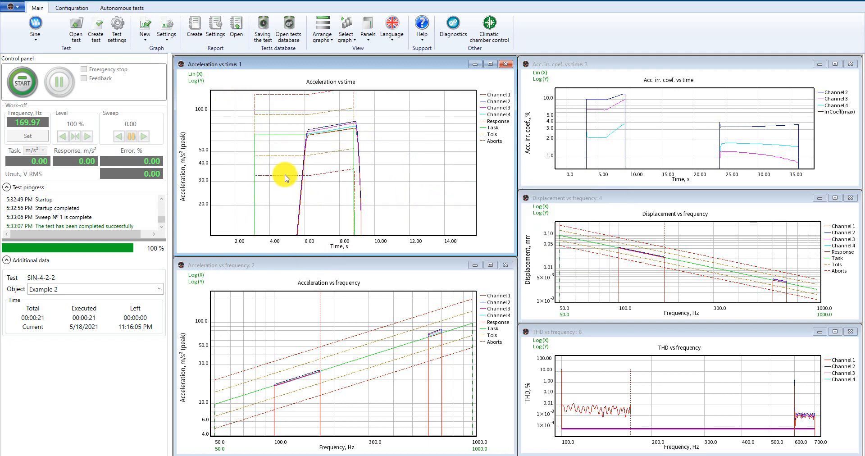
pyautogui.moveTo(291, 150); pyautogui.dragTo(410, 216)
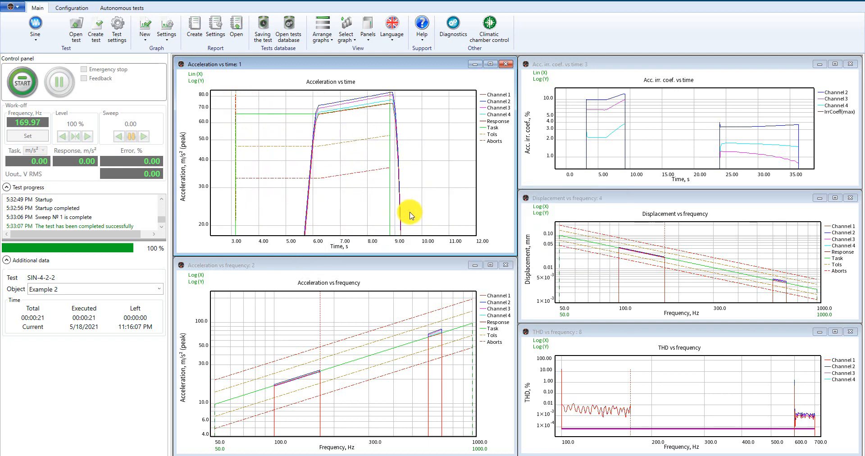
pyautogui.rightClick(417, 154)
pyautogui.click(426, 159)
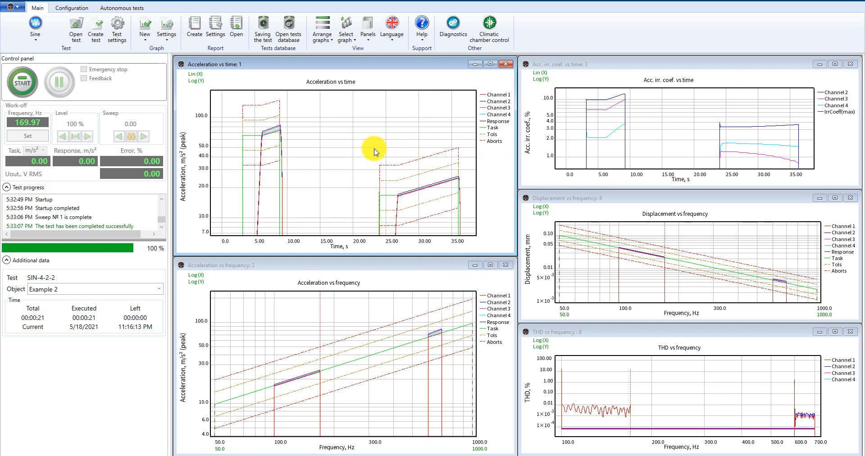
# Clear the Acceleration vs time graph and open its settings.
pyautogui.rightClick(350, 145)
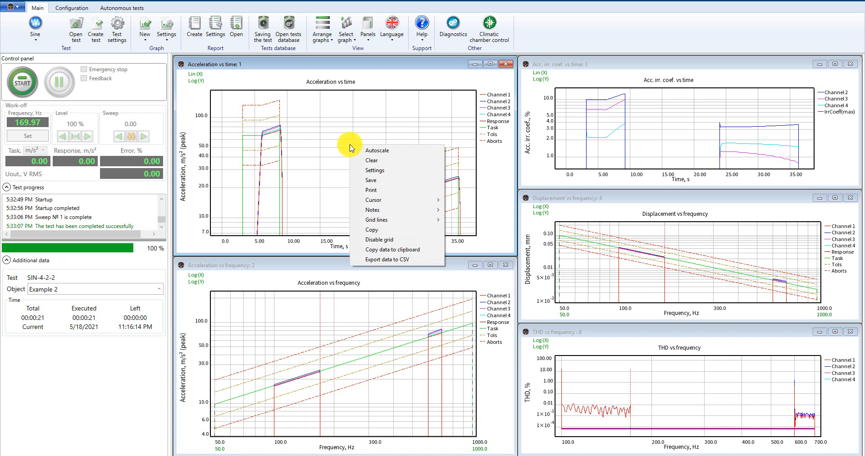
pyautogui.click(382, 163)
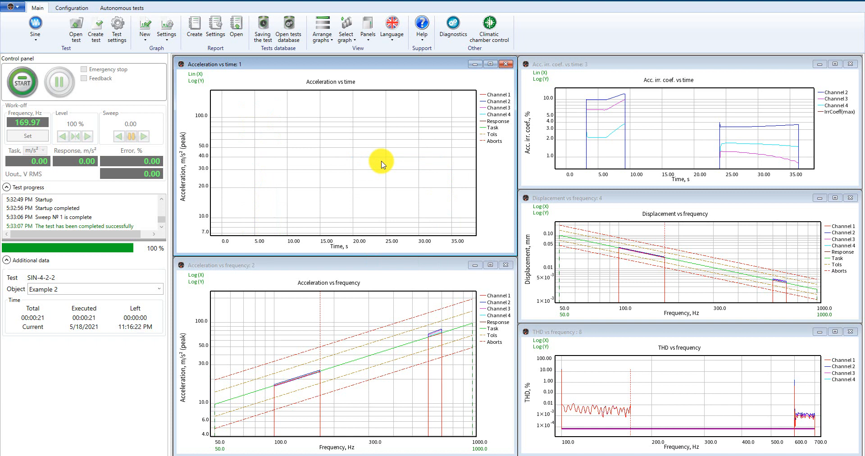
pyautogui.rightClick(342, 150)
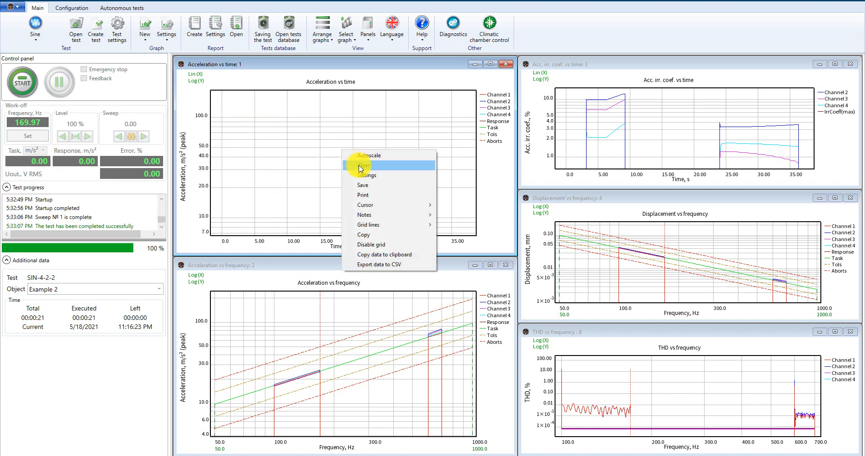
pyautogui.click(367, 176)
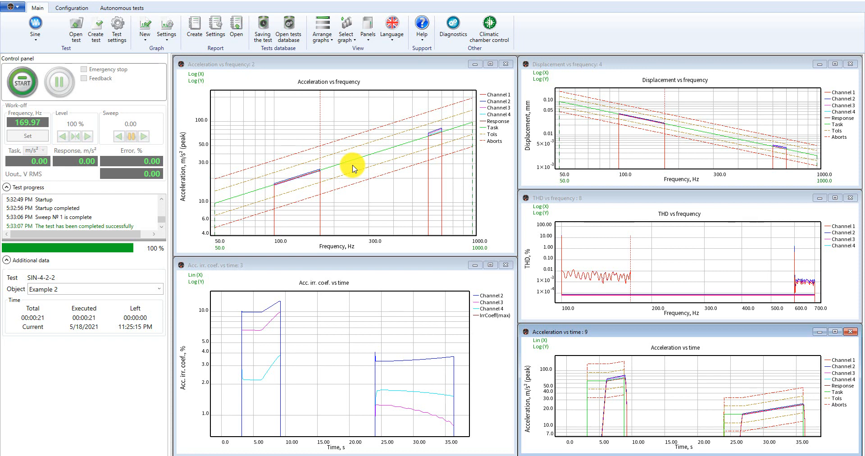
# Save the Acceleration vs frequency graph as a bitmap image named Graph.
pyautogui.rightClick(355, 169)
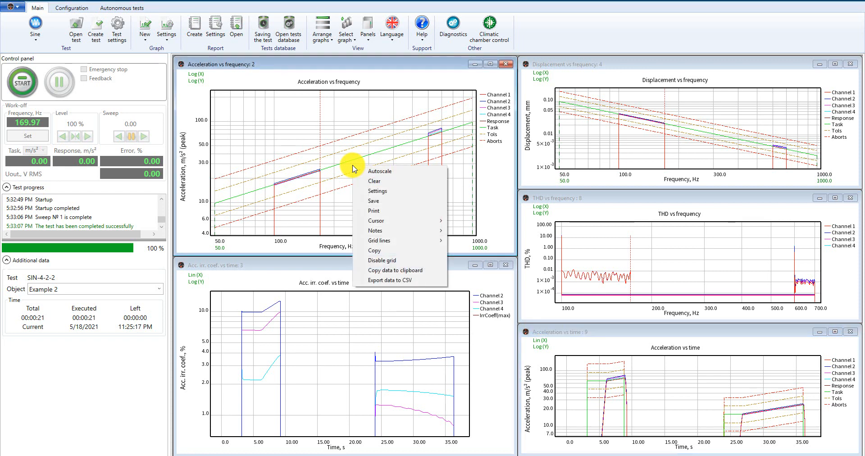
pyautogui.click(380, 203)
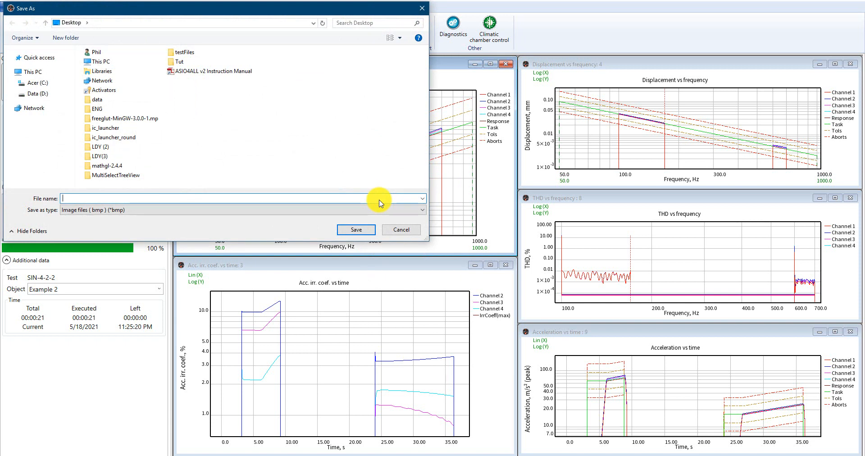
pyautogui.write('Graph')
pyautogui.click(362, 231)
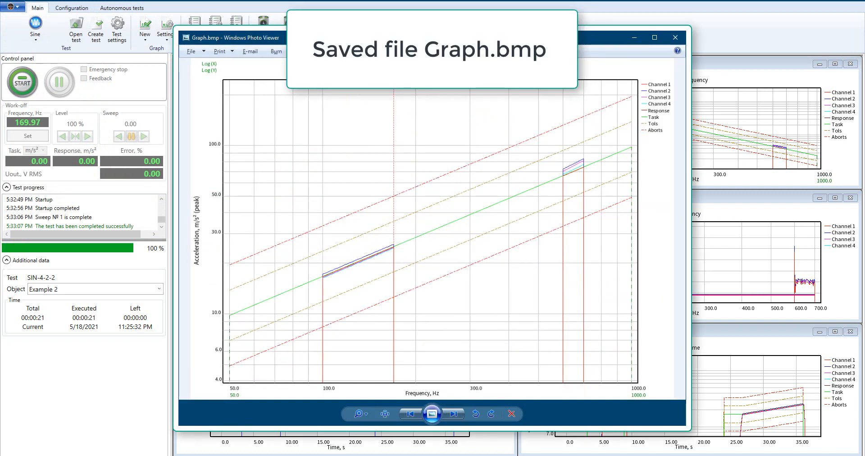
# Open the graph's print dialog, review the printer preferences tabs, and close both dialogs without printing.
pyautogui.rightClick(387, 188)
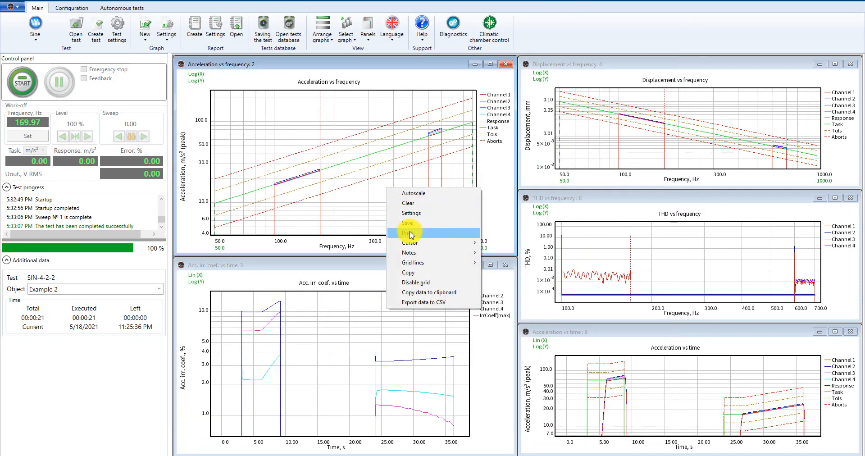
pyautogui.click(410, 233)
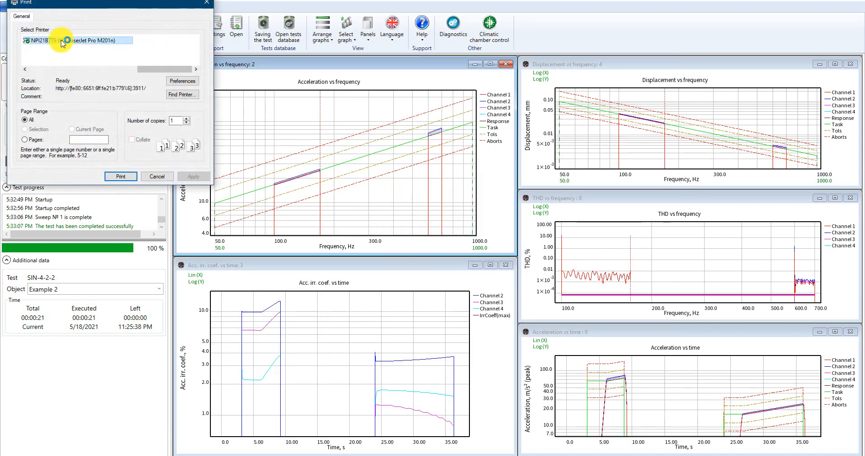
pyautogui.click(182, 82)
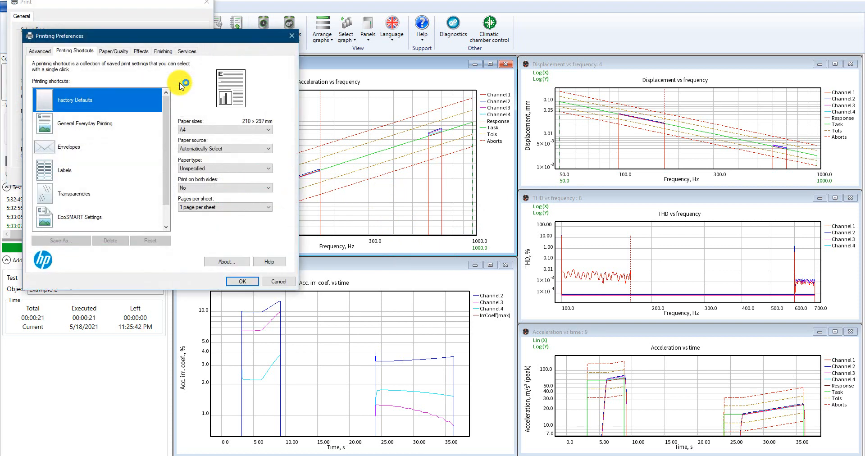
pyautogui.click(122, 54)
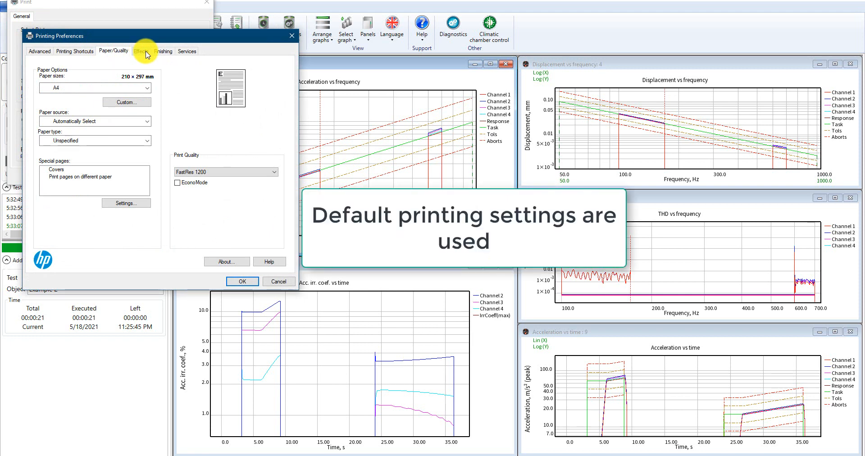
pyautogui.click(140, 52)
pyautogui.click(163, 53)
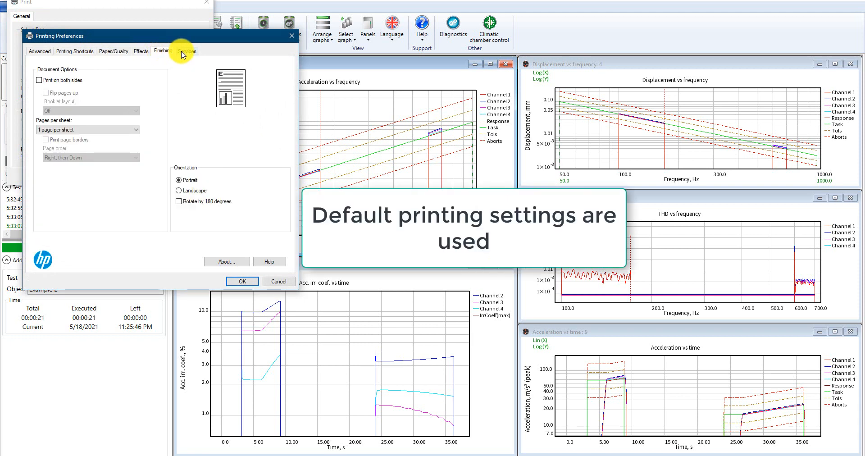
pyautogui.click(183, 52)
pyautogui.click(48, 52)
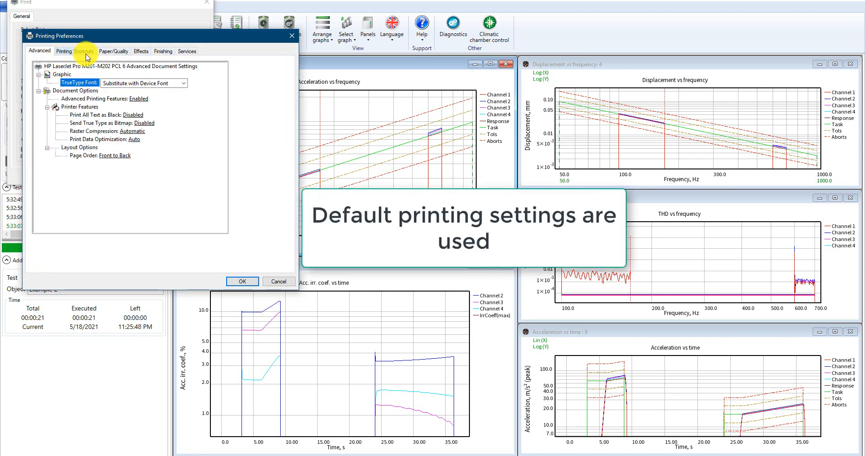
pyautogui.click(293, 37)
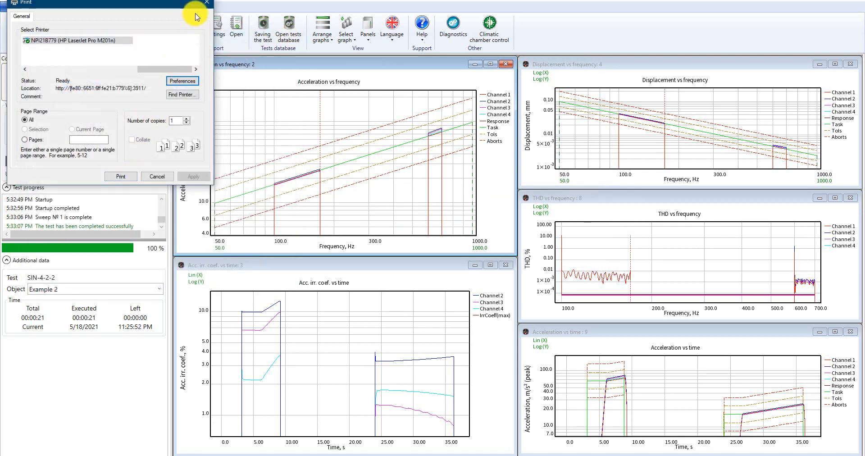
pyautogui.click(205, 6)
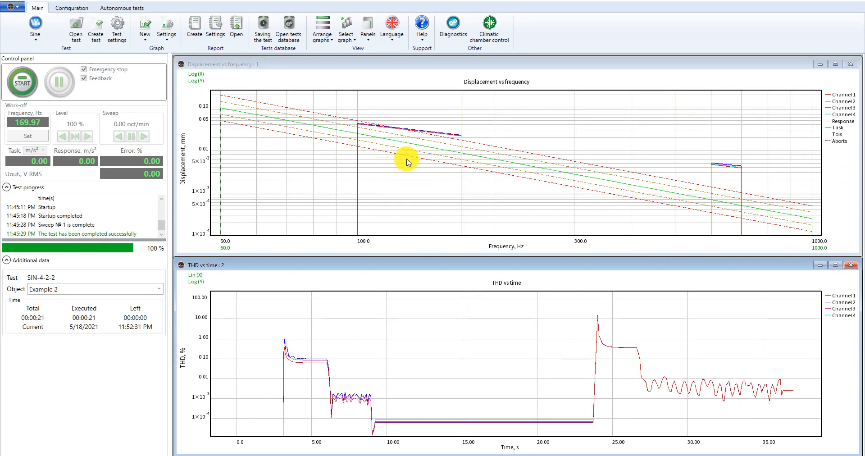
# Turn the data cursor on for the Displacement vs frequency graph, then turn it off again.
pyautogui.rightClick(408, 162)
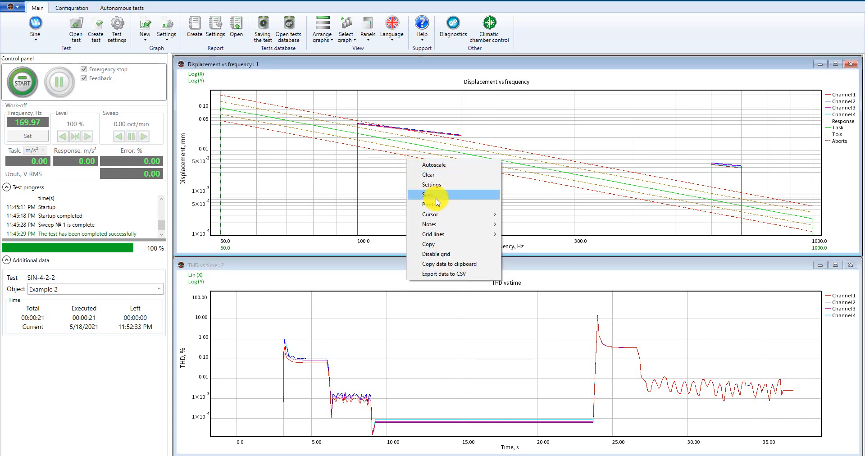
pyautogui.moveTo(469, 221)
pyautogui.click(519, 215)
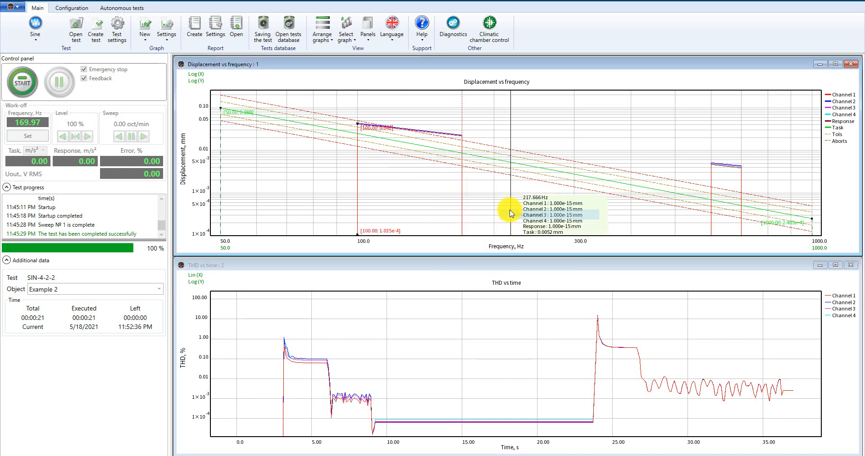
pyautogui.rightClick(450, 163)
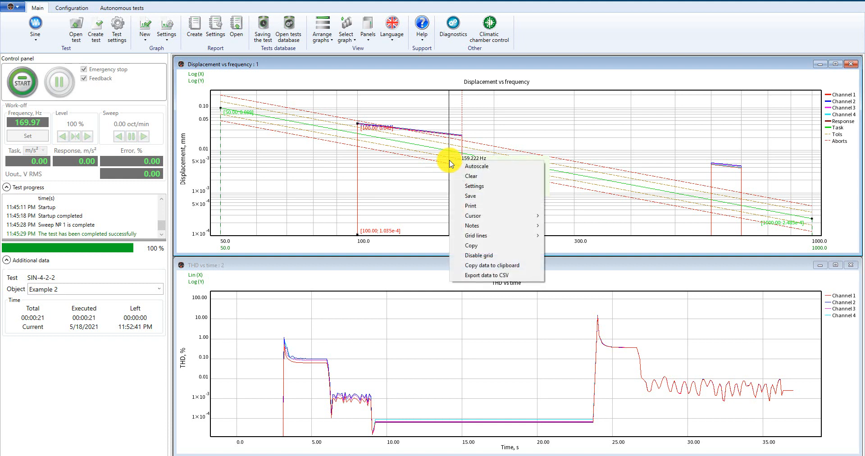
pyautogui.moveTo(482, 217)
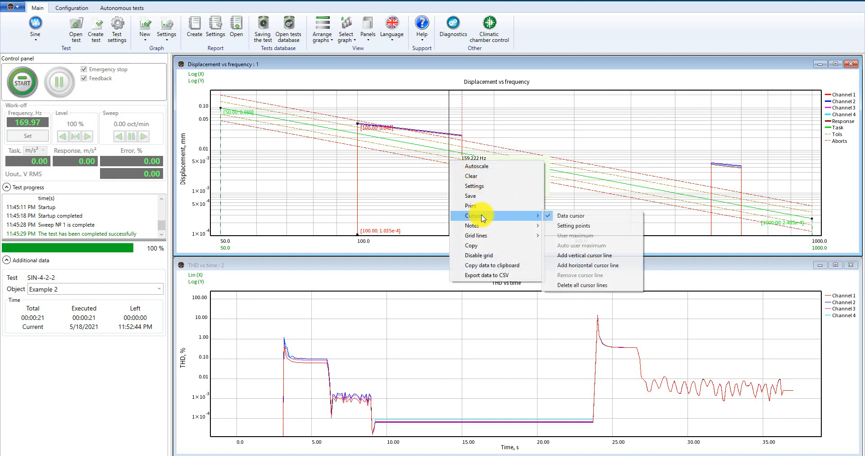
pyautogui.click(560, 219)
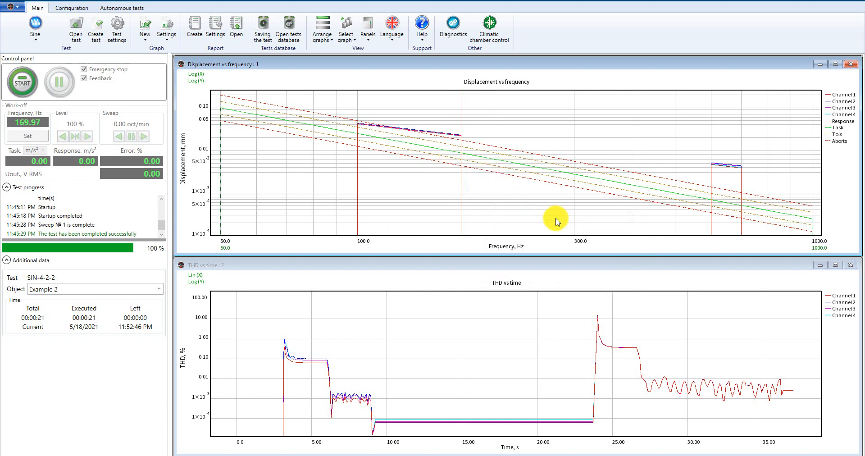
# Turn the data cursor on for the THD vs time graph, then turn it off again.
pyautogui.rightClick(427, 369)
pyautogui.moveTo(454, 306)
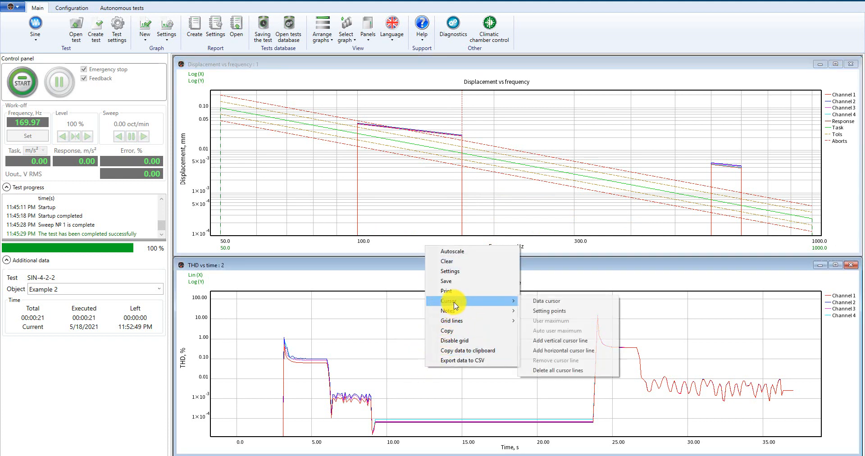
pyautogui.click(529, 301)
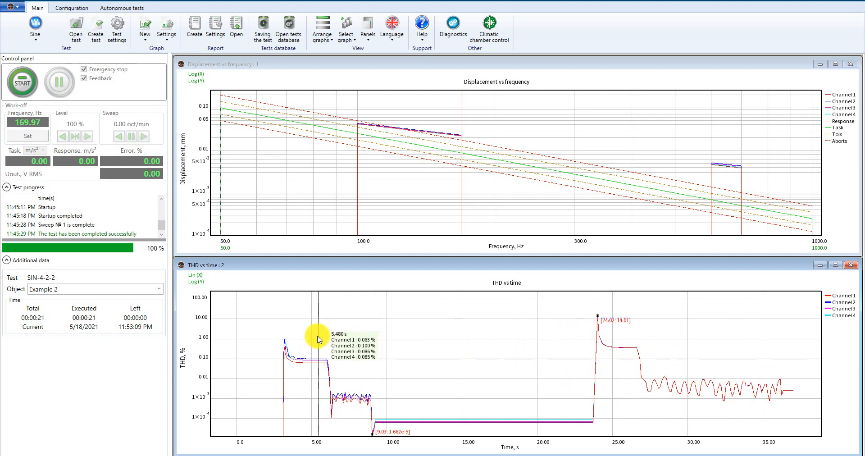
pyautogui.rightClick(353, 341)
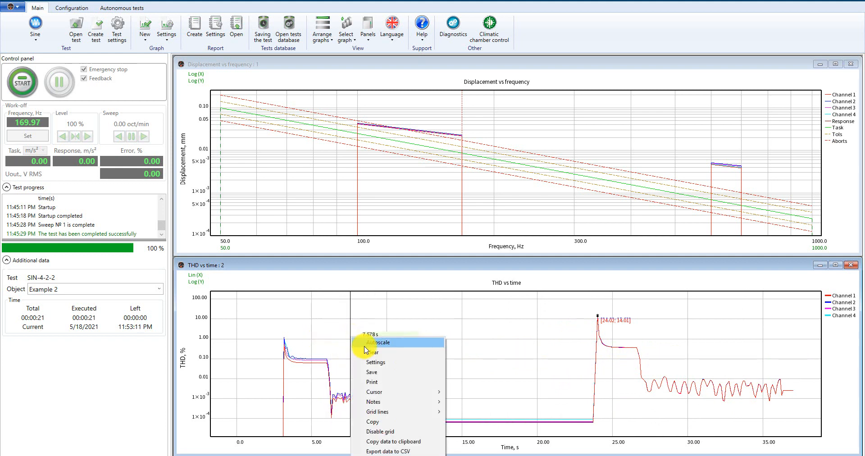
pyautogui.moveTo(404, 395)
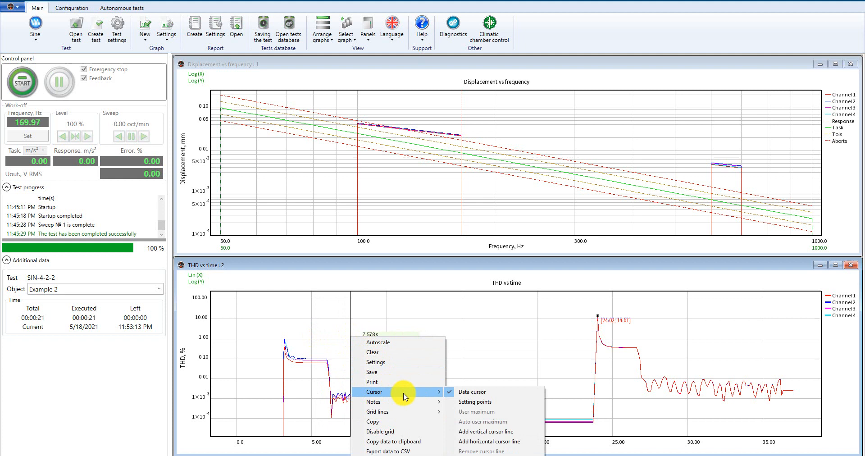
pyautogui.click(465, 393)
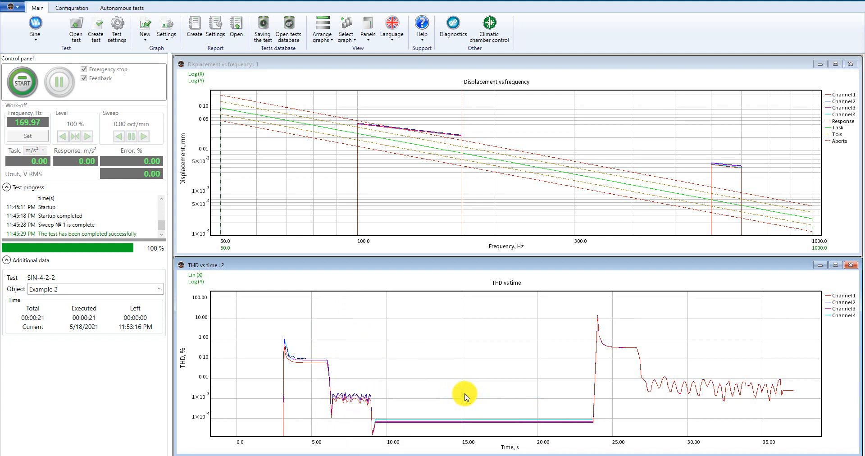
# Add a vertical cursor line to the THD vs time graph and move it to about 5 s.
pyautogui.rightClick(433, 359)
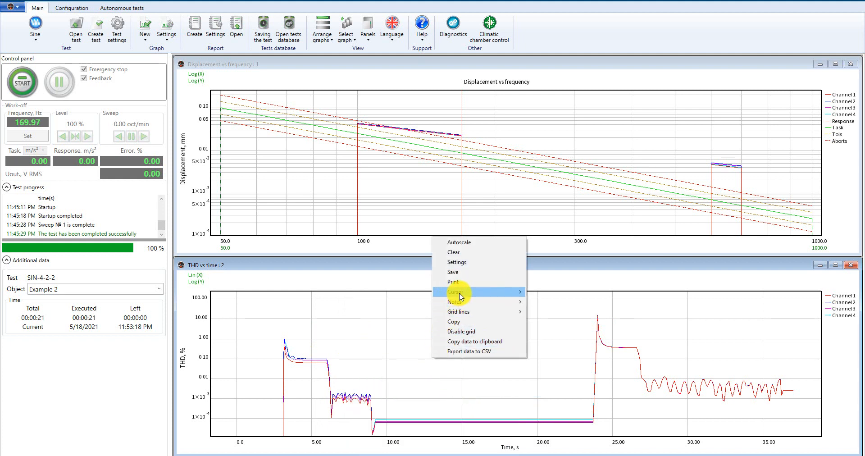
pyautogui.moveTo(502, 289)
pyautogui.click(561, 333)
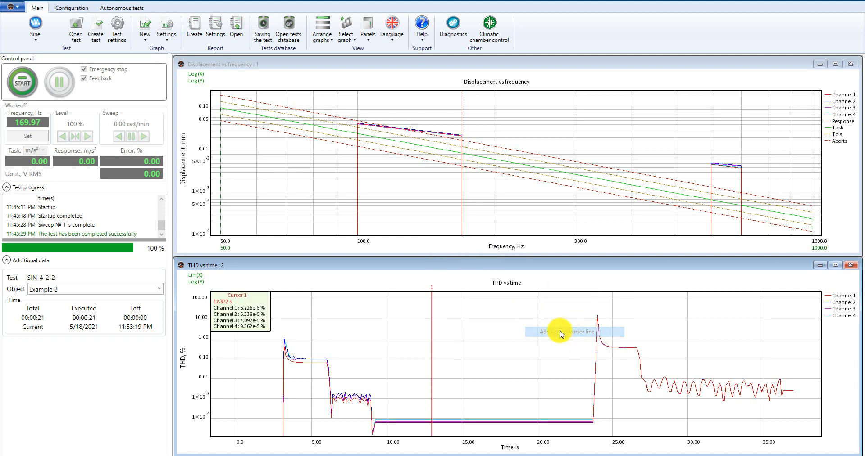
pyautogui.moveTo(431, 349); pyautogui.dragTo(312, 341)
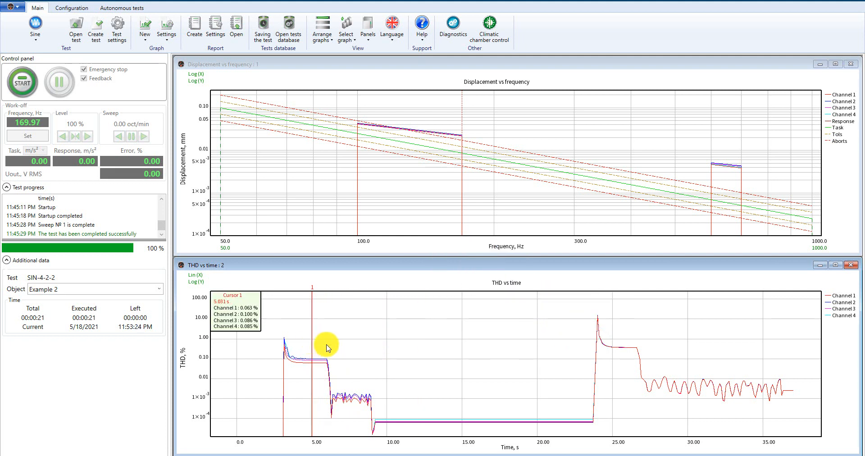
# Add a second vertical cursor line to the THD vs time graph and move it to about 15 s.
pyautogui.rightClick(368, 344)
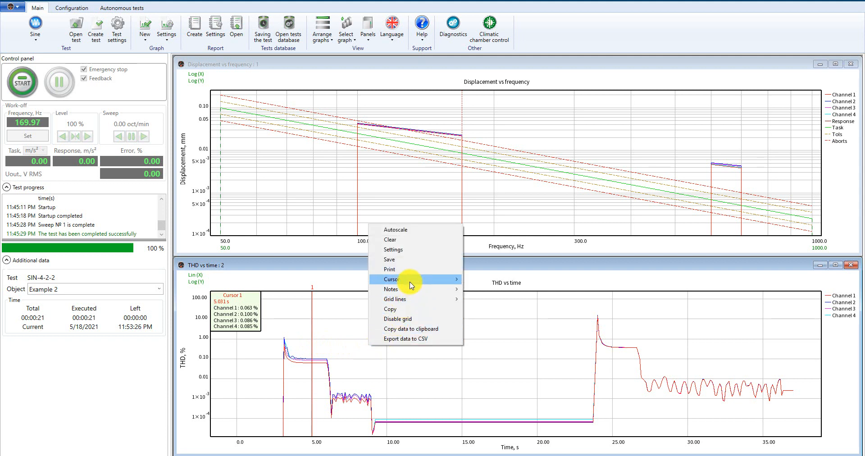
pyautogui.moveTo(391, 279)
pyautogui.click(500, 319)
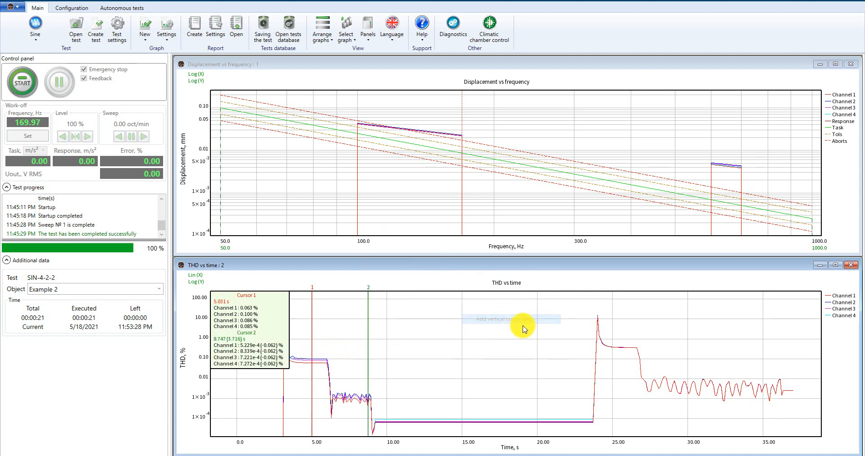
pyautogui.moveTo(369, 333); pyautogui.dragTo(460, 337)
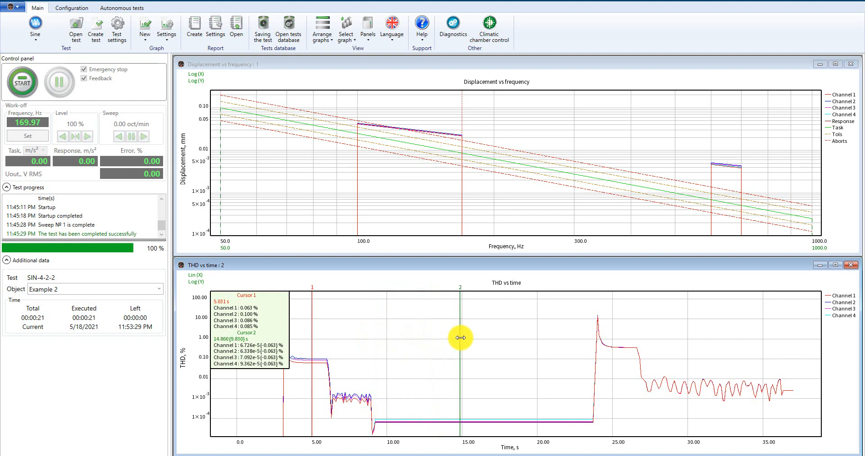
# Add a horizontal cursor line to the THD vs time graph and move it to about 0.005 %.
pyautogui.rightClick(399, 336)
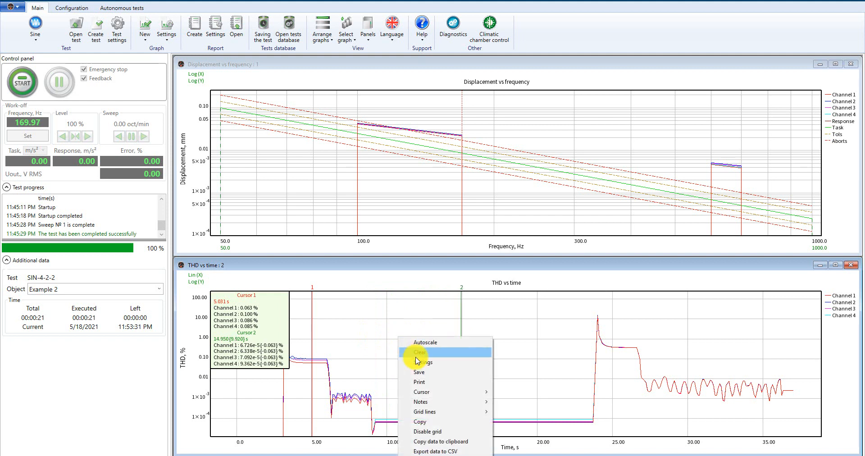
pyautogui.moveTo(428, 392)
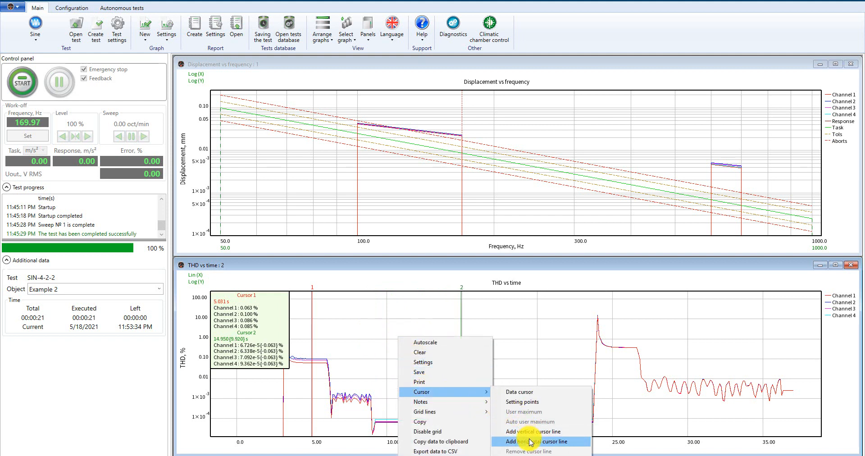
pyautogui.click(504, 428)
pyautogui.moveTo(493, 336); pyautogui.dragTo(496, 385)
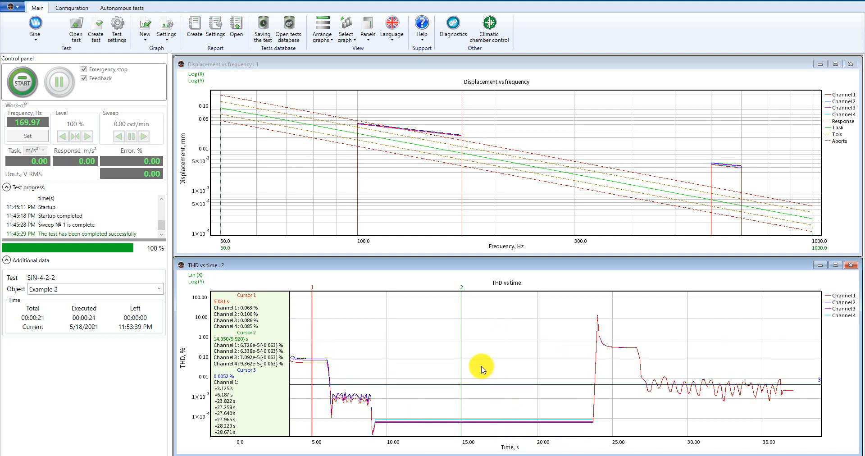
# Remove the second vertical cursor line from the THD vs time graph.
pyautogui.rightClick(460, 349)
pyautogui.moveTo(507, 285)
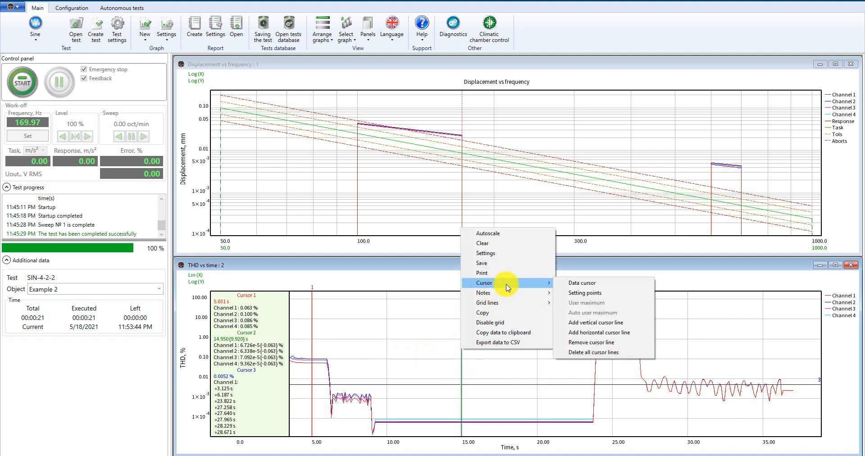
pyautogui.click(601, 342)
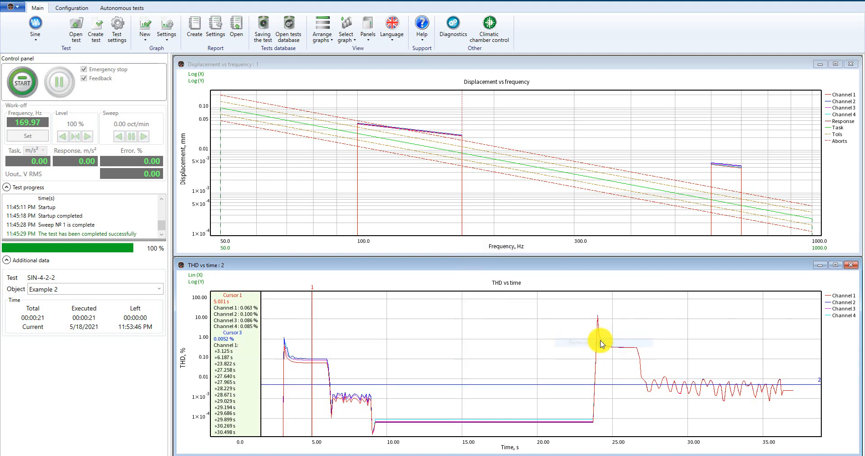
# Delete all cursor lines from the THD vs time graph.
pyautogui.rightClick(462, 343)
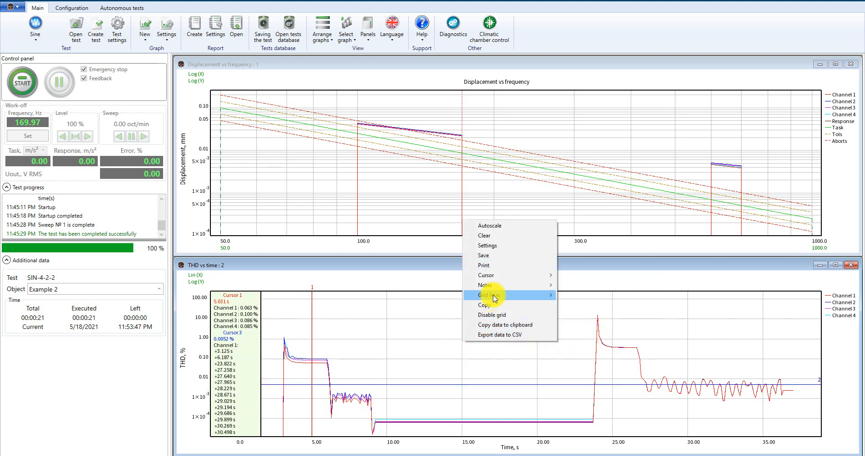
pyautogui.moveTo(499, 275)
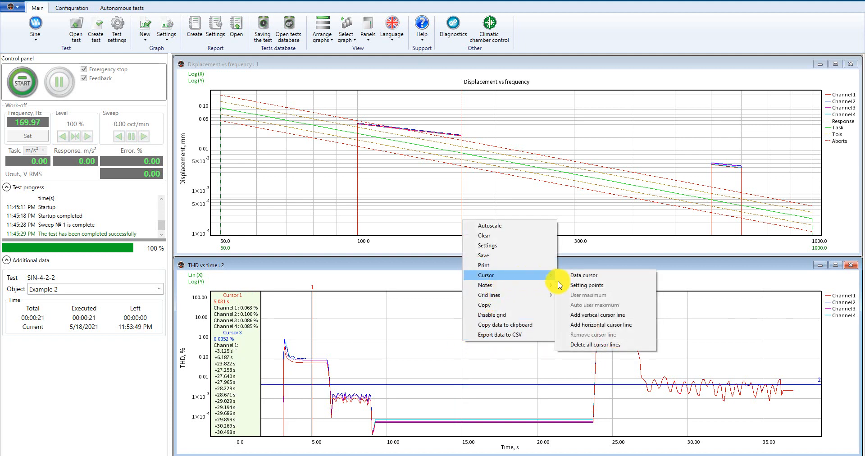
pyautogui.click(601, 345)
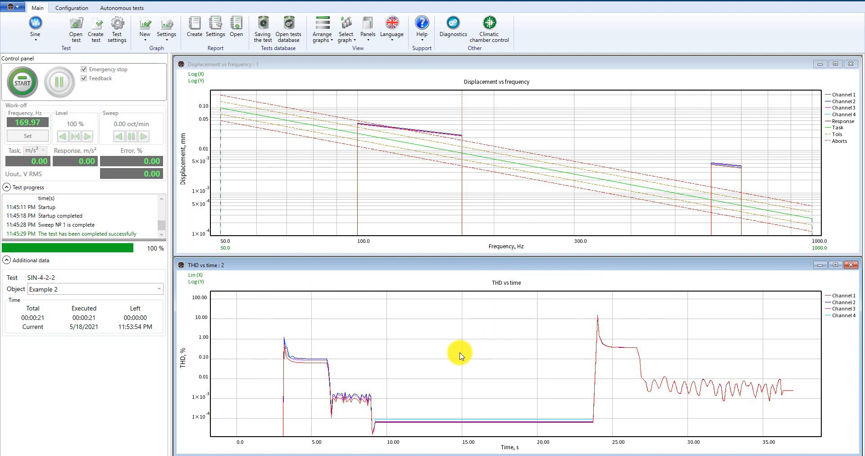
# Switch the THD vs time graph to tracking points and mark points on the curves near 10 s and 20 s.
pyautogui.rightClick(383, 345)
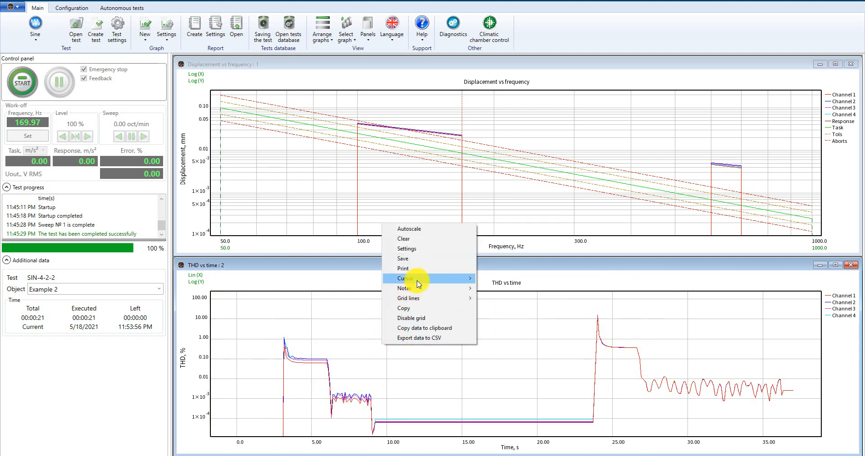
pyautogui.moveTo(419, 283)
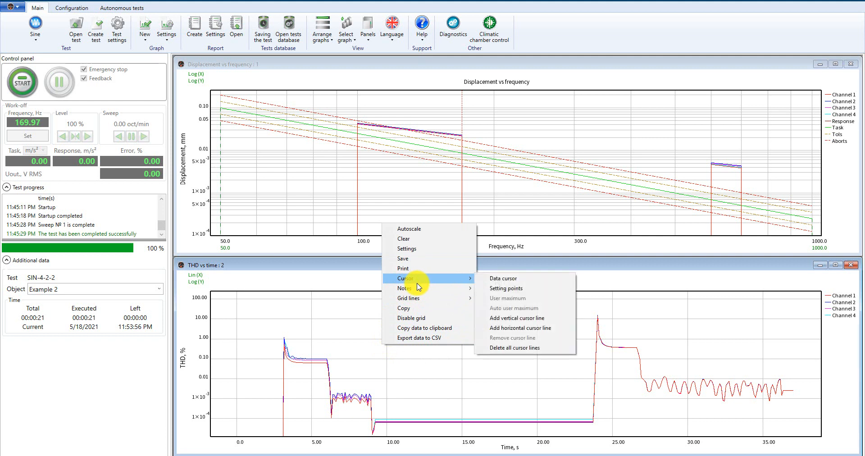
pyautogui.click(494, 289)
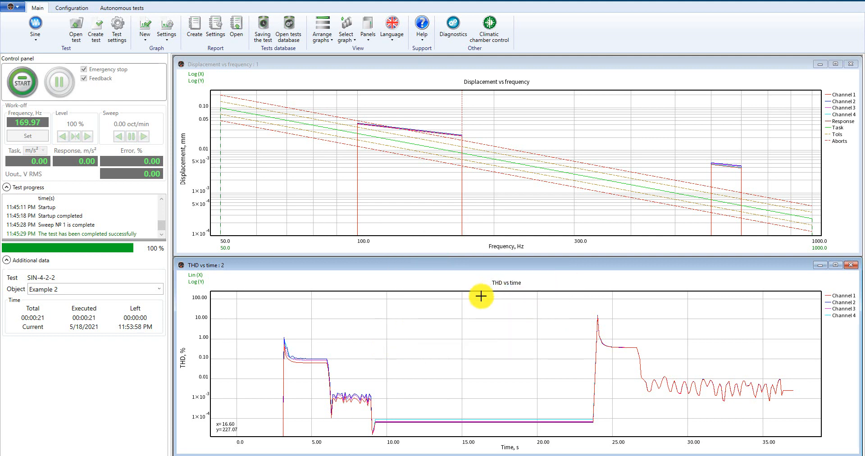
pyautogui.click(387, 340)
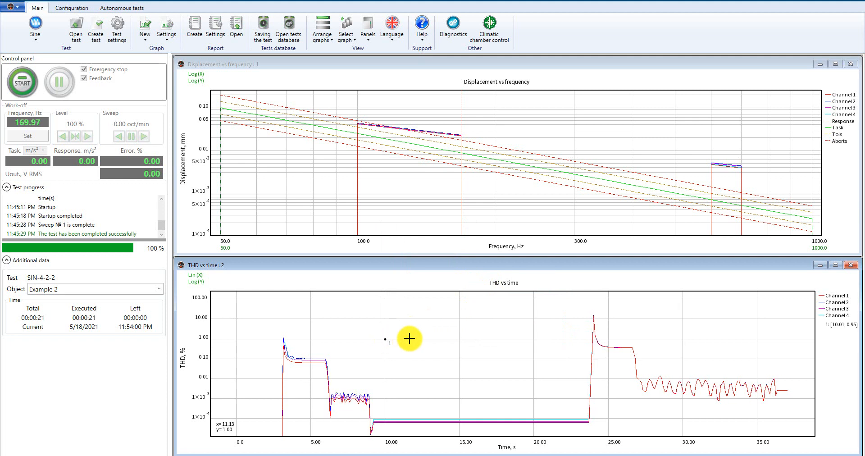
pyautogui.click(459, 339)
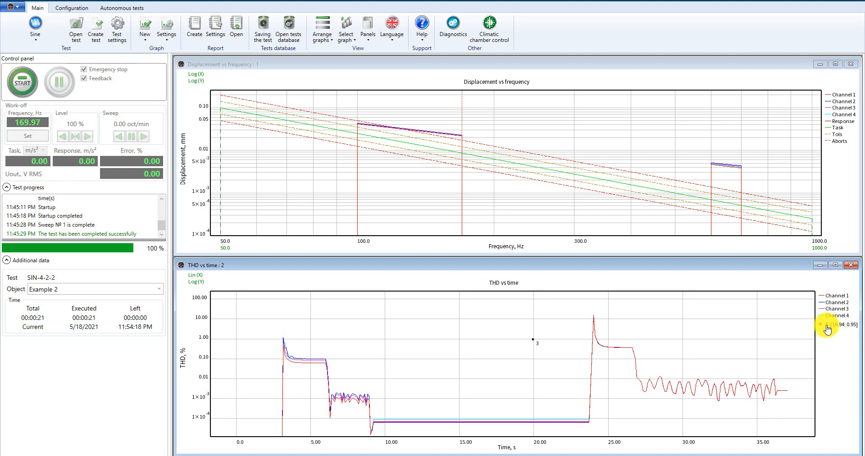
# Remove the tracking point and turn tracking points off on the THD vs time graph.
pyautogui.click(827, 329)
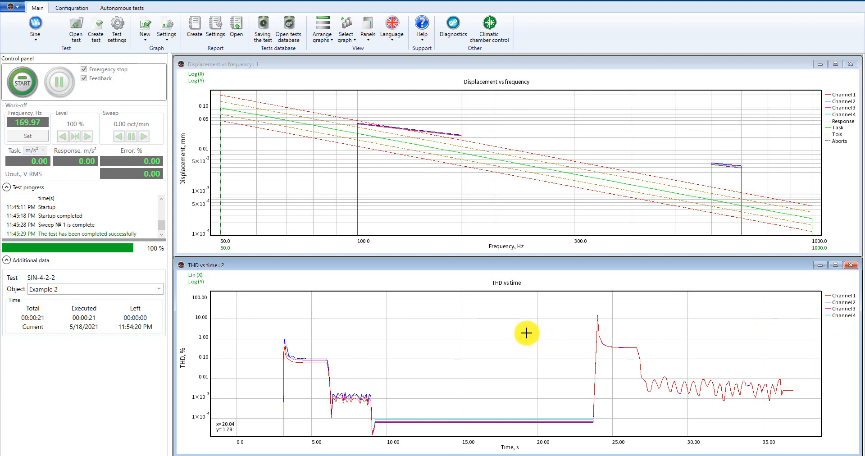
pyautogui.rightClick(474, 337)
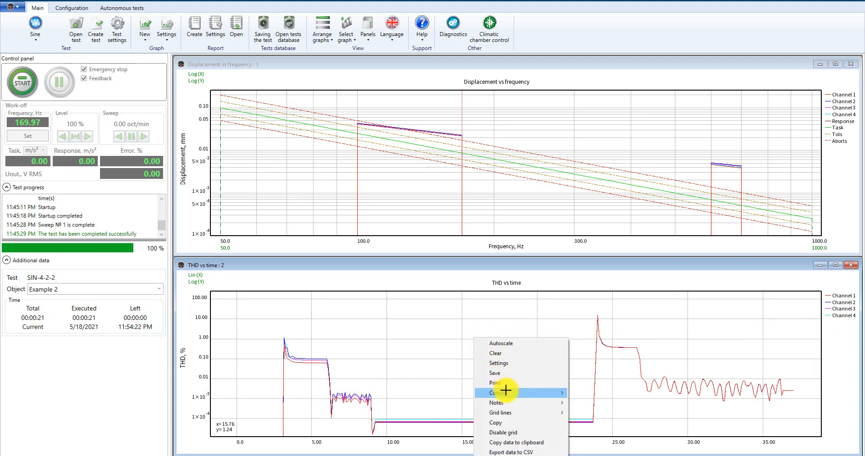
pyautogui.moveTo(529, 394)
pyautogui.click(588, 401)
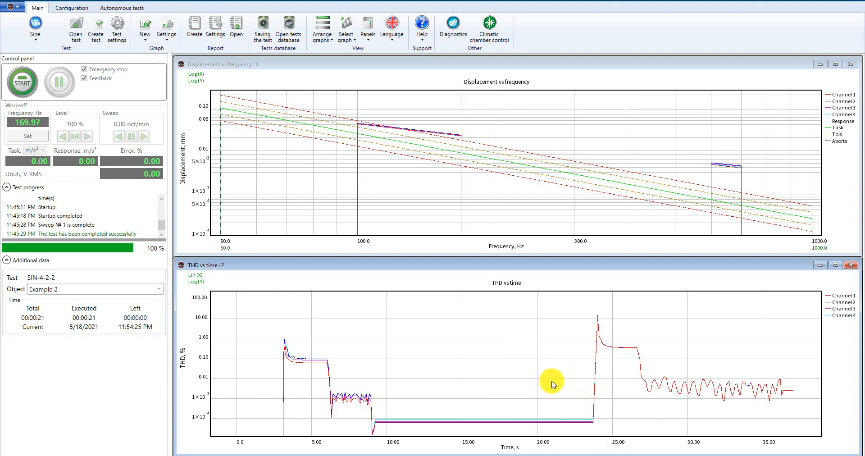
# Add a note with the text Note 1 to the THD vs time graph.
pyautogui.rightClick(450, 339)
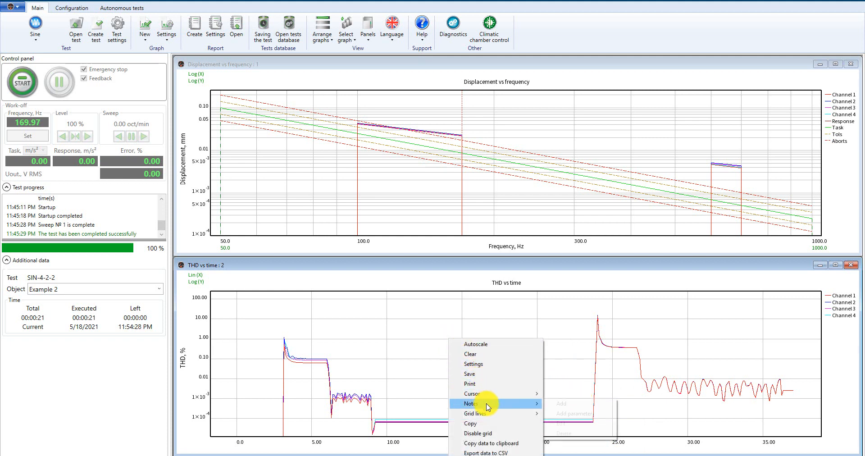
pyautogui.moveTo(493, 403)
pyautogui.click(550, 404)
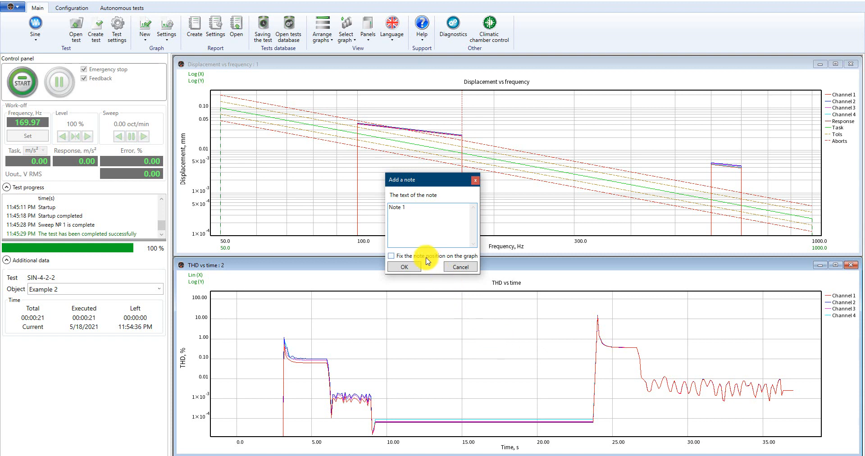
pyautogui.click(405, 267)
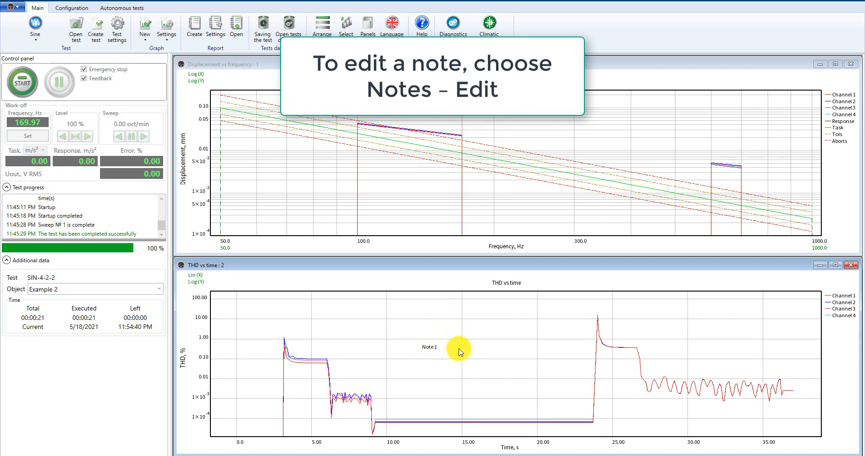
# Zoom out the THD vs time graph and autoscale it to check where the note stays.
pyautogui.scroll(-2, 459, 350)
pyautogui.scroll(-3, 459, 351)
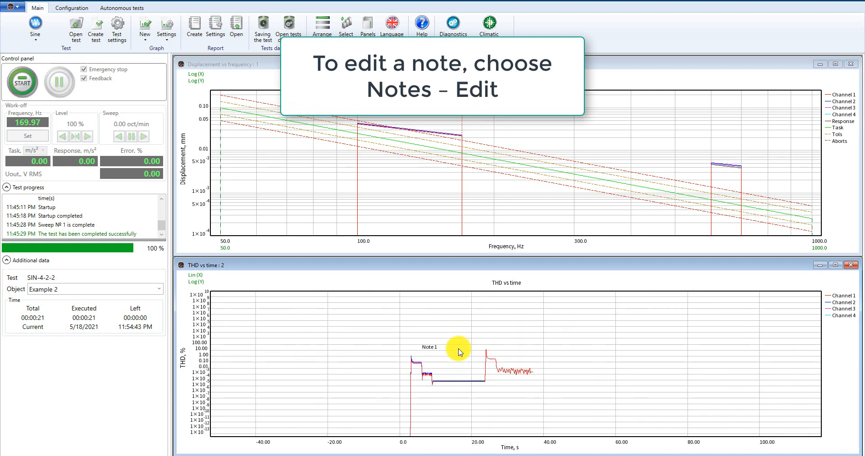
pyautogui.rightClick(461, 352)
pyautogui.click(480, 232)
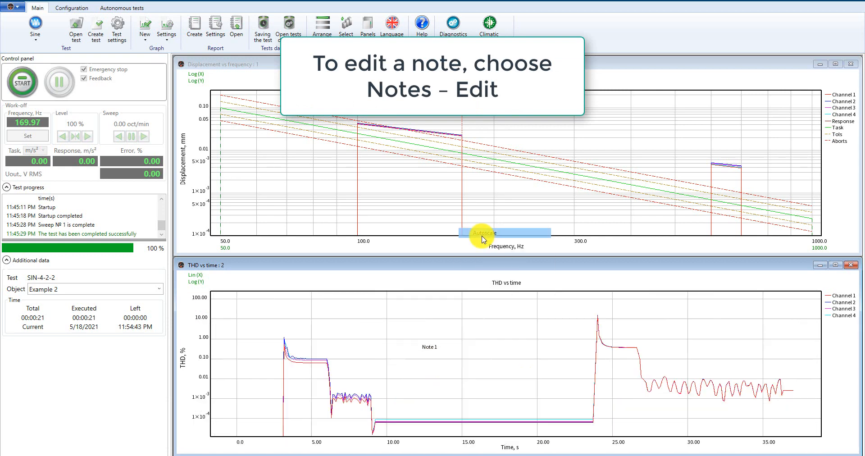
# Add a second note, Note 2, to the THD vs time graph with its position fixed on the graph.
pyautogui.rightClick(495, 338)
pyautogui.moveTo(537, 405)
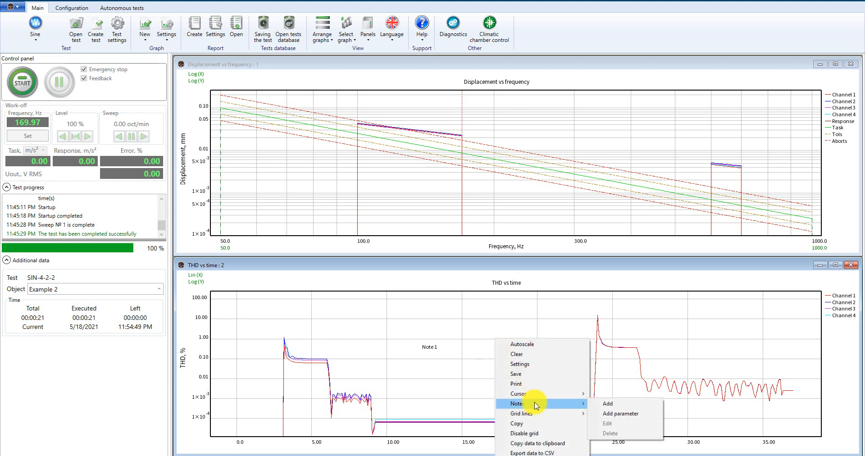
pyautogui.click(604, 404)
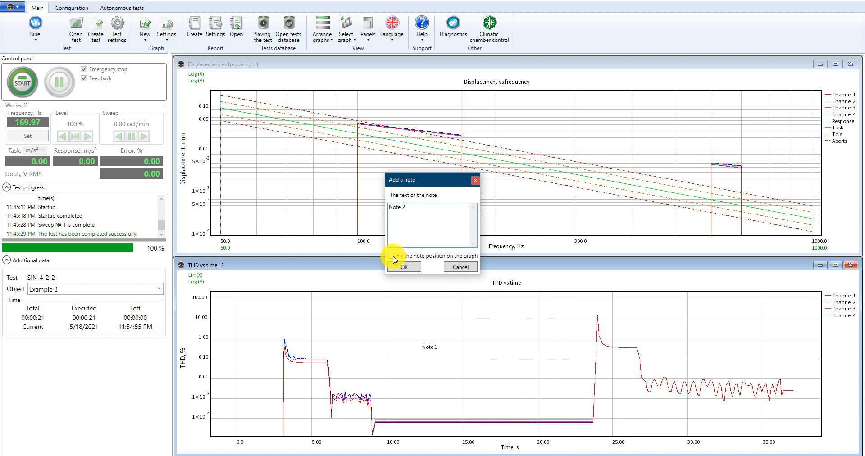
pyautogui.click(403, 268)
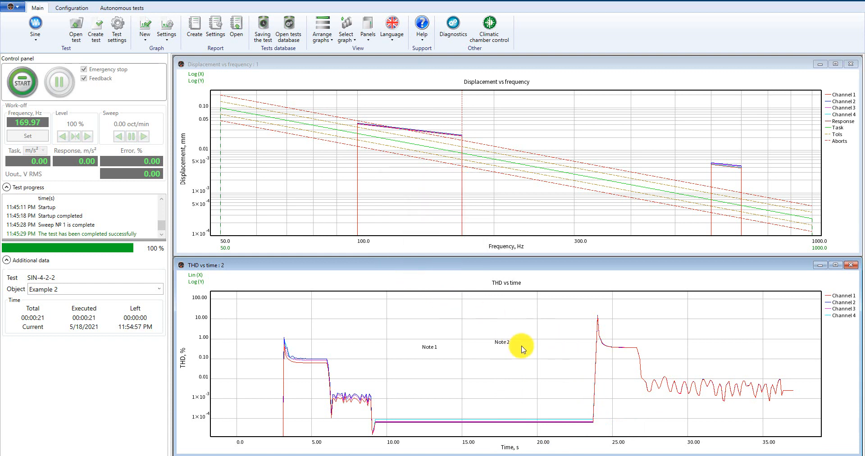
# Zoom out the THD vs time graph and autoscale it to compare how the two notes behave.
pyautogui.scroll(-8, 506, 354)
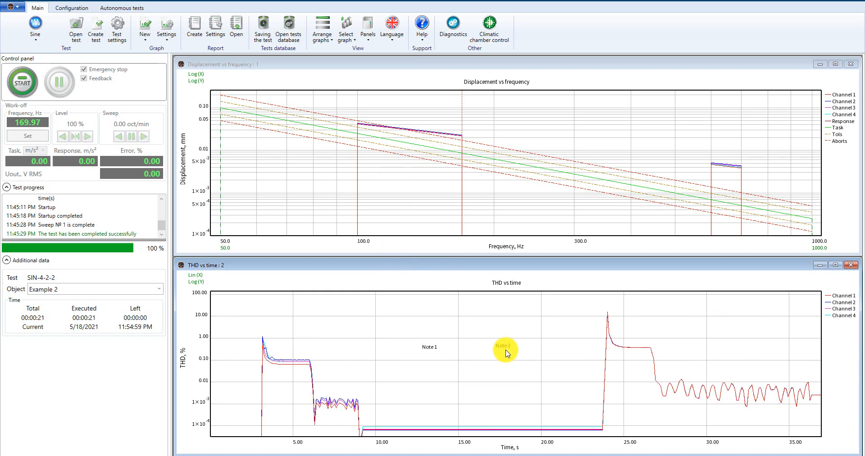
pyautogui.scroll(-8, 506, 355)
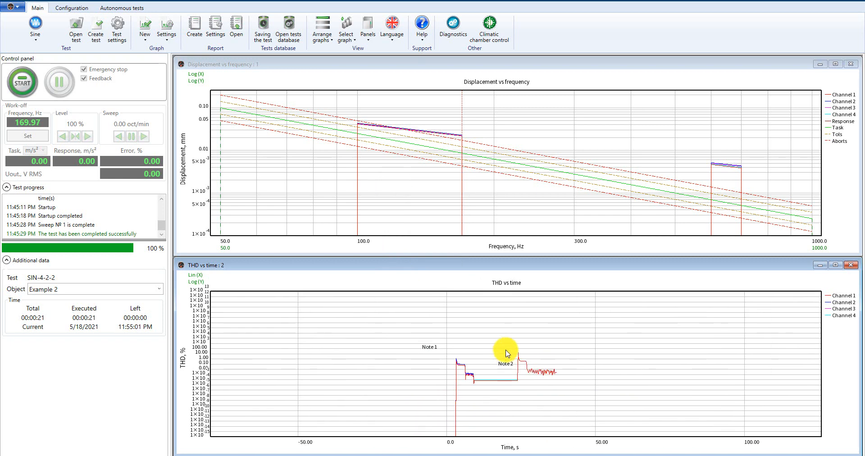
pyautogui.scroll(-1, 505, 354)
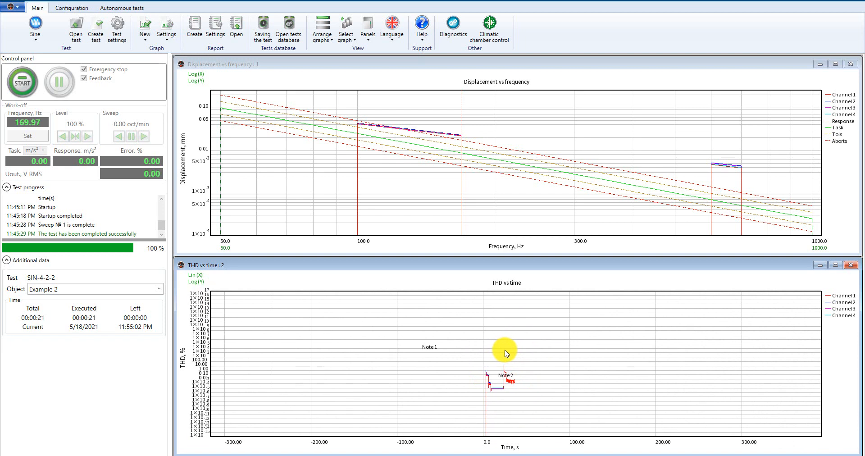
pyautogui.rightClick(506, 354)
pyautogui.click(536, 237)
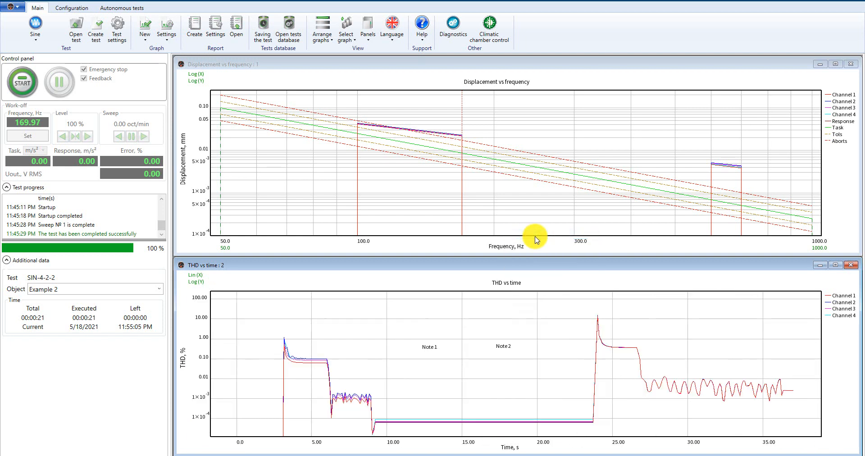
# Zoom into regions of the THD vs time graph, zoom back out, then autoscale to compare the notes' positions.
pyautogui.moveTo(570, 383); pyautogui.dragTo(612, 412)
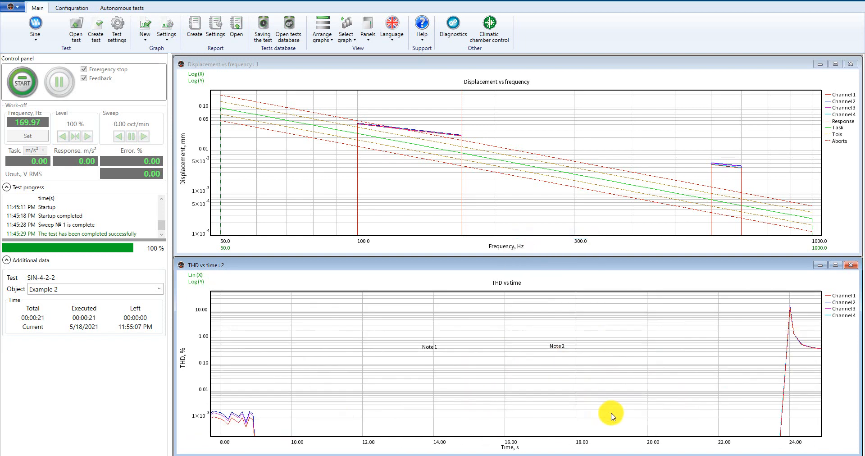
pyautogui.moveTo(526, 318); pyautogui.dragTo(610, 391)
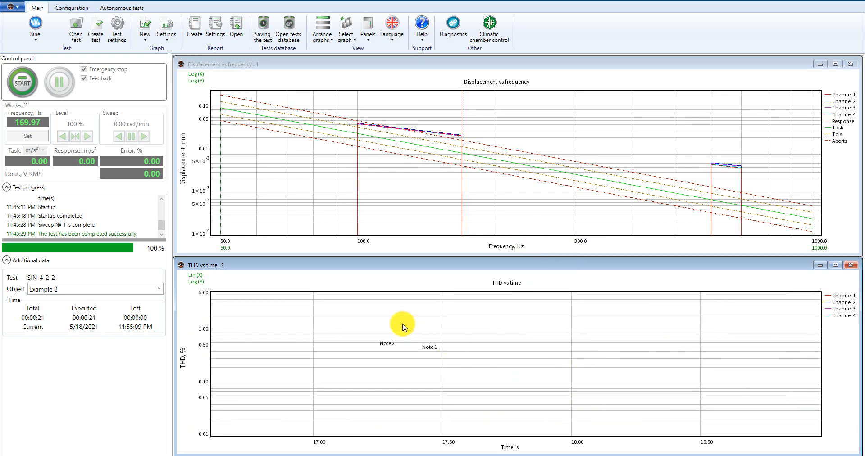
pyautogui.moveTo(401, 323); pyautogui.dragTo(525, 403)
pyautogui.scroll(-5, 530, 380)
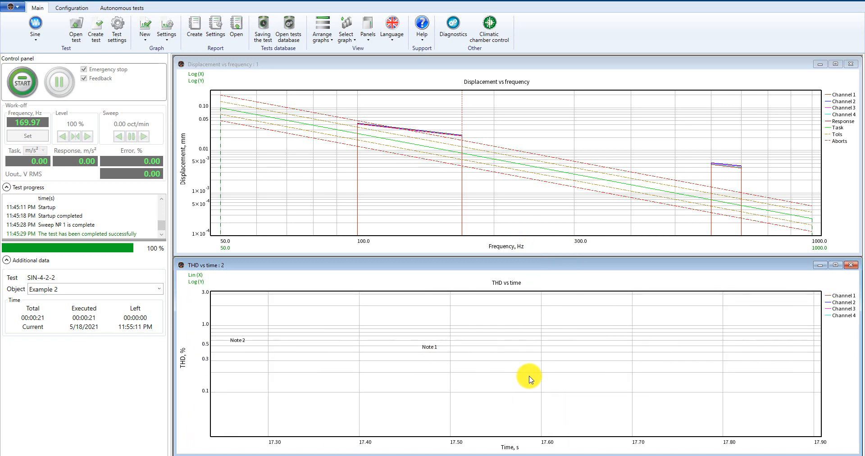
pyautogui.scroll(-1, 530, 380)
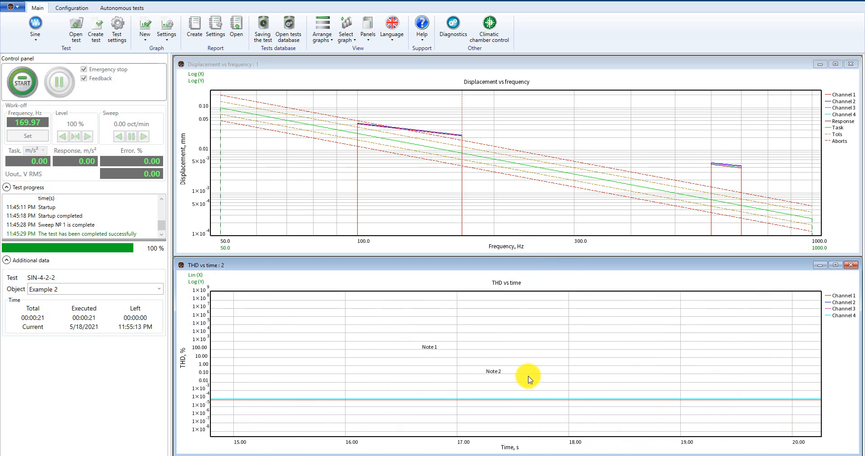
pyautogui.rightClick(527, 376)
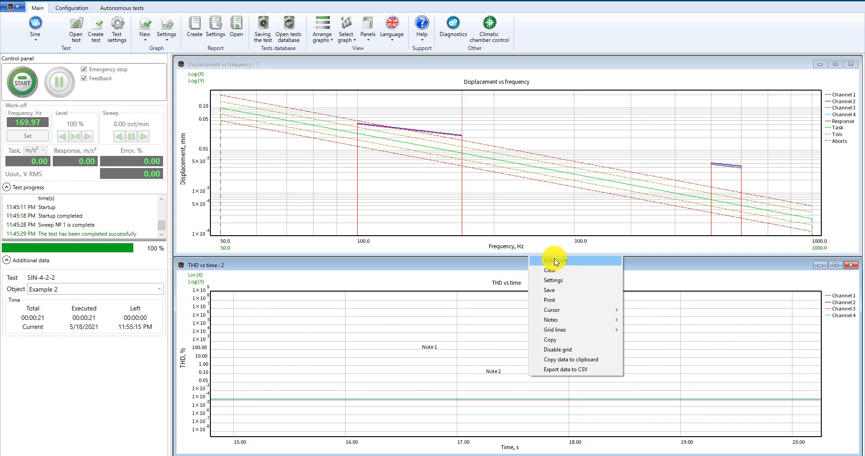
pyautogui.click(556, 261)
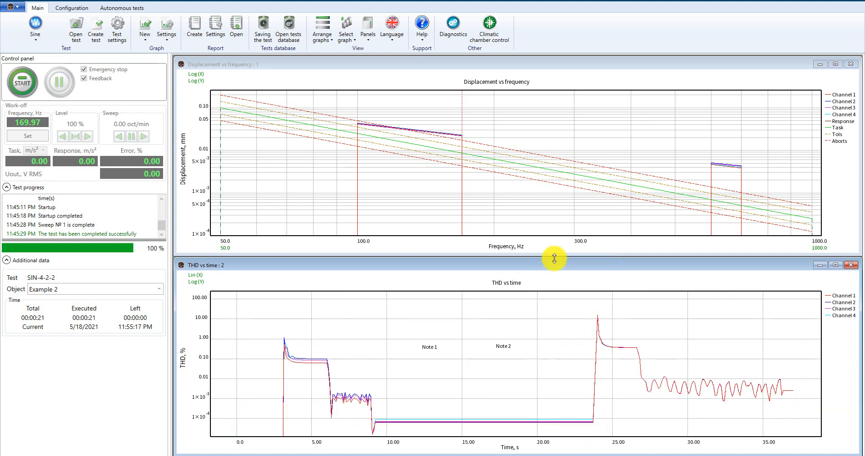
# Delete Note 2 from the THD vs time graph.
pyautogui.rightClick(503, 347)
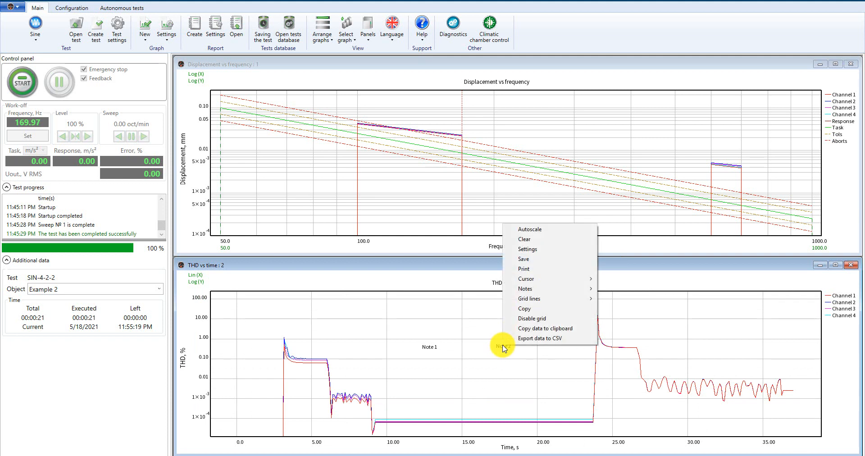
pyautogui.moveTo(545, 294)
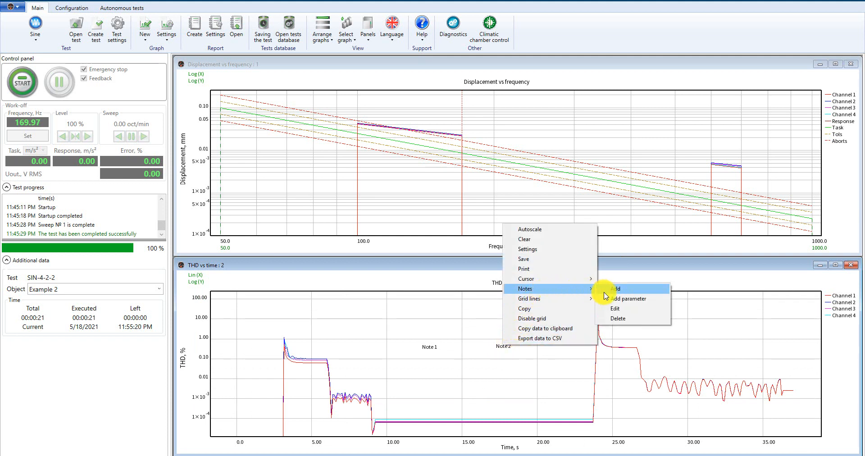
pyautogui.click(618, 319)
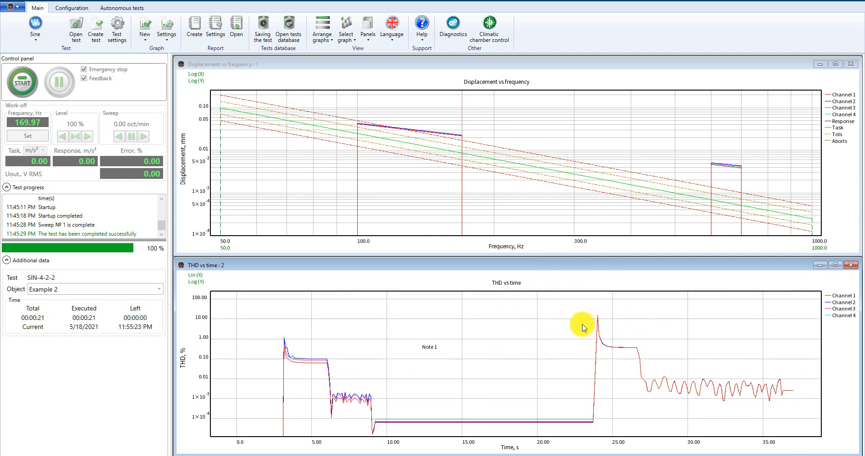
# Add a parameter note showing Channel 1 acceleration with 3 significant digits and place it above Note 1.
pyautogui.rightClick(488, 341)
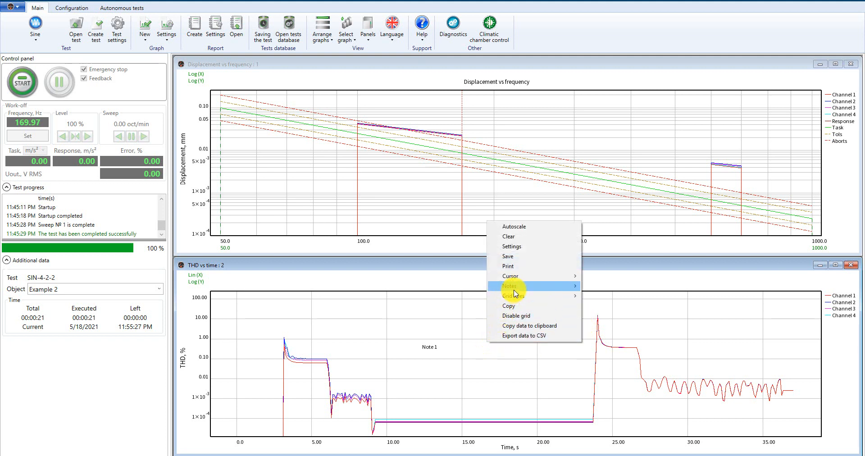
pyautogui.moveTo(545, 287)
pyautogui.click(606, 295)
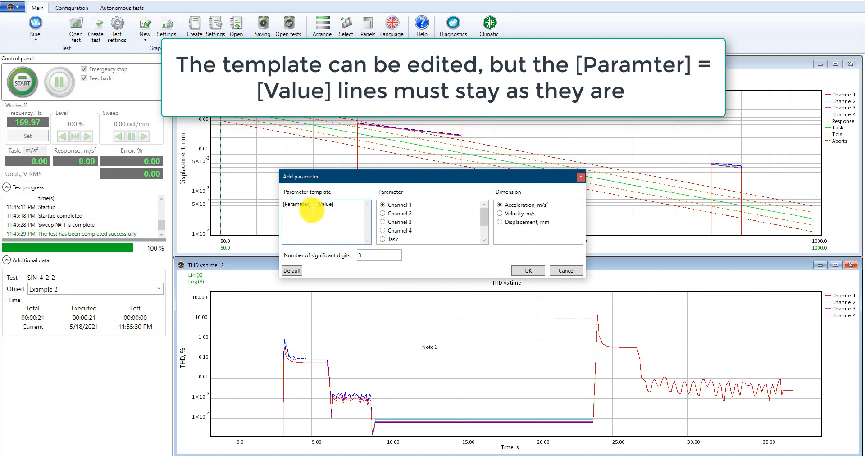
pyautogui.moveTo(484, 222)
pyautogui.mouseDown()
pyautogui.moveTo(485, 233)
pyautogui.moveTo(485, 216)
pyautogui.mouseUp()
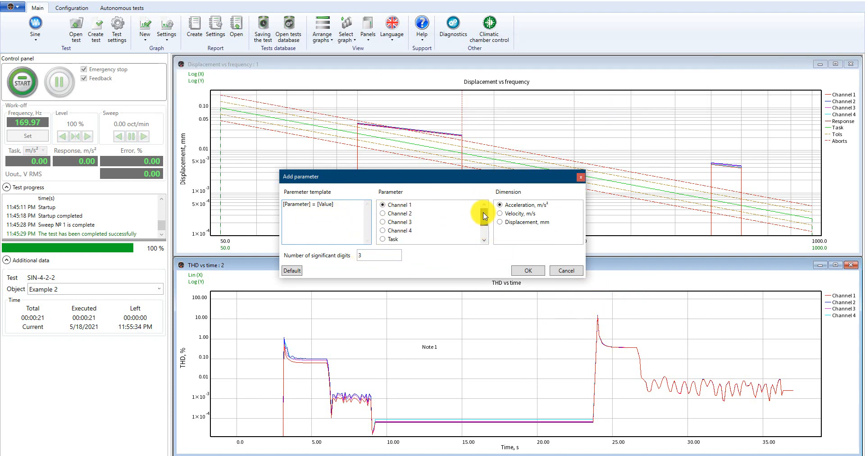
pyautogui.click(527, 271)
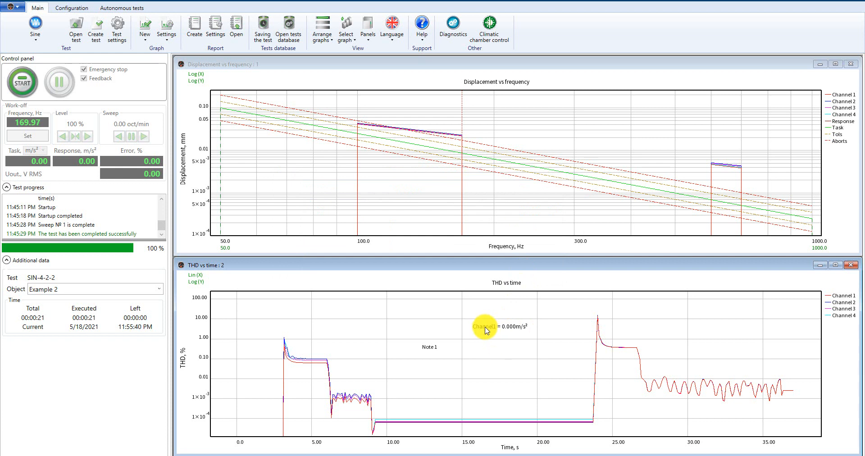
pyautogui.click(486, 330)
# Start the test, accepting the shaker-limits warning.
pyautogui.click(30, 89)
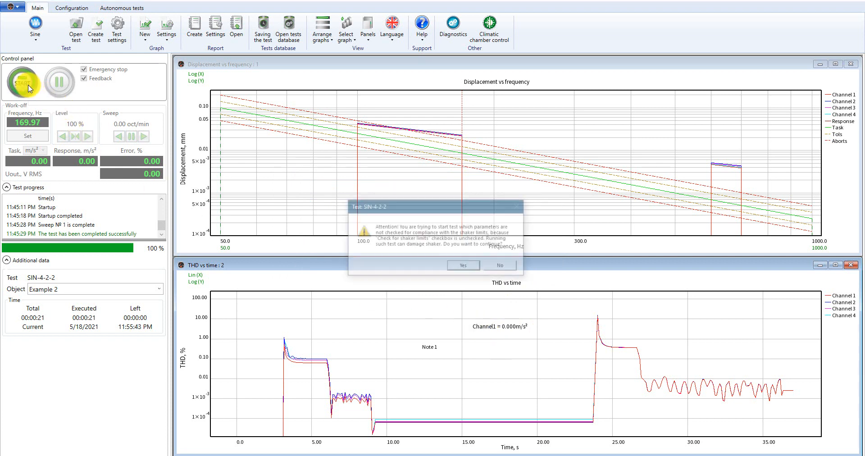
pyautogui.click(464, 265)
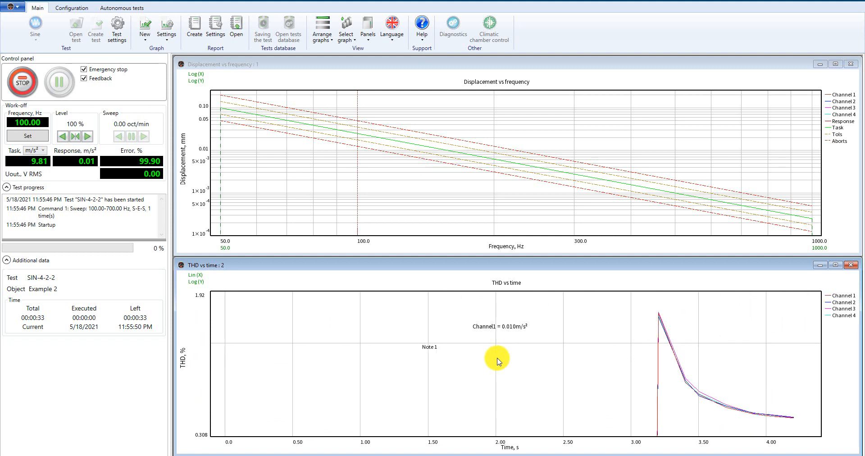
# Add a parameter note showing the Drive voltage and place it above the Channel 1 acceleration note on the THD vs time graph.
pyautogui.rightClick(498, 359)
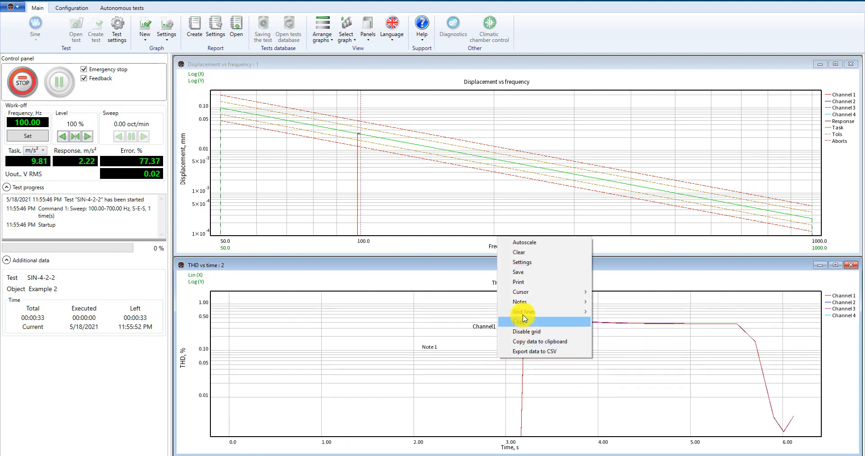
pyautogui.moveTo(527, 310)
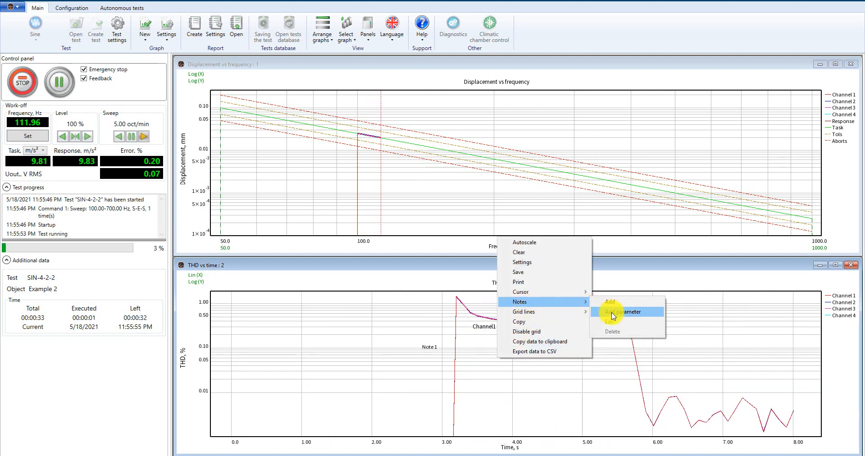
pyautogui.click(616, 311)
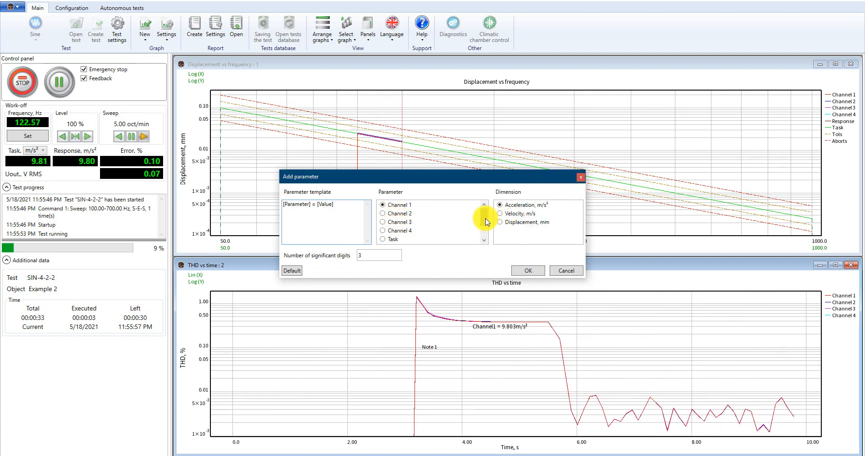
pyautogui.moveTo(483, 213); pyautogui.dragTo(482, 238)
pyautogui.click(393, 239)
pyautogui.click(528, 270)
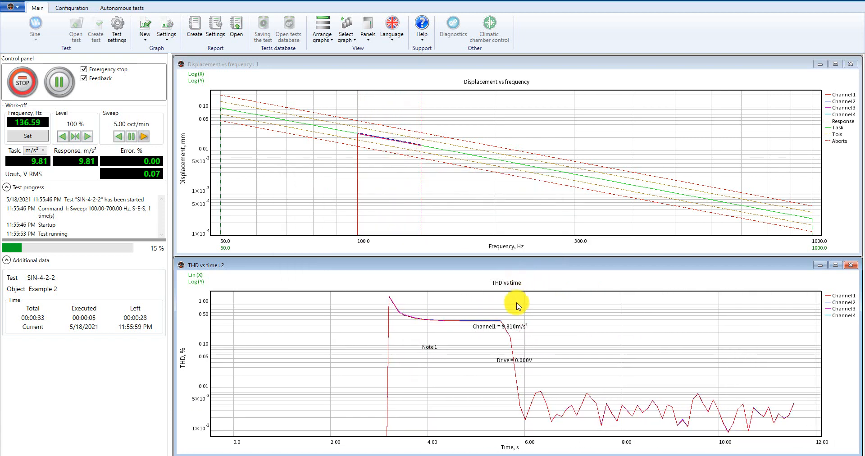
pyautogui.click(497, 312)
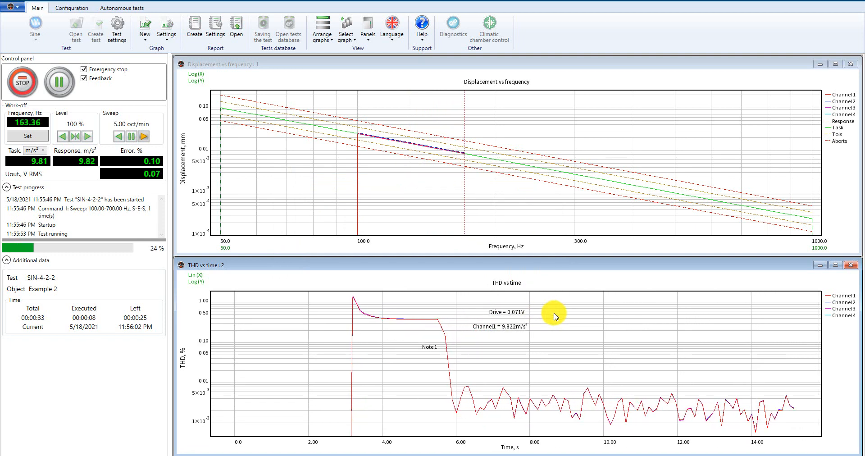
# Zoom and pan around the THD vs time graph while the test runs, autoscaling it once in between.
pyautogui.scroll(-6, 514, 328)
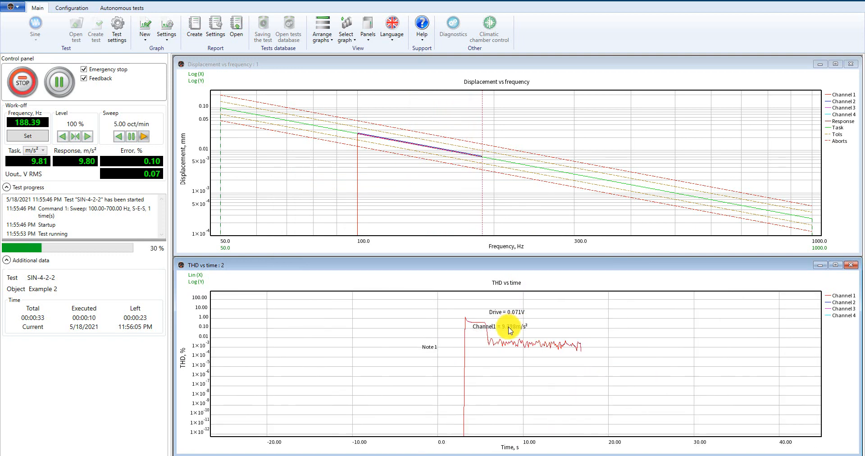
pyautogui.rightClick(551, 334)
pyautogui.click(564, 335)
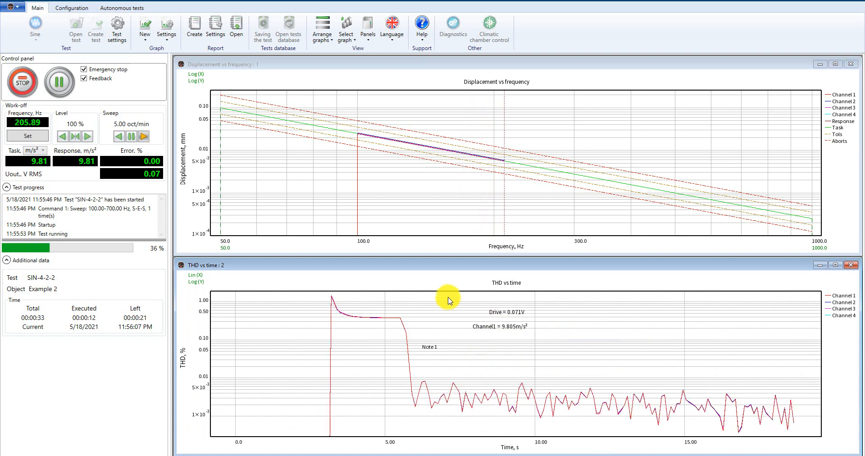
pyautogui.scroll(2, 602, 384)
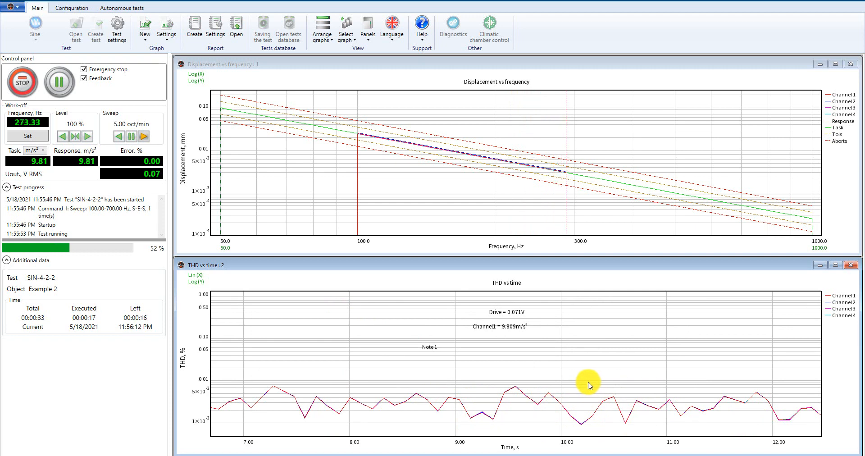
pyautogui.scroll(-1, 499, 347)
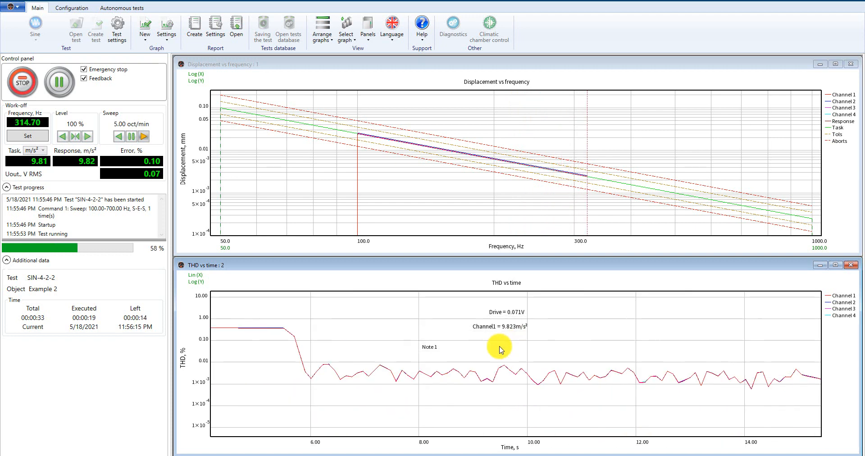
pyautogui.hscroll(-3, 500, 348)
pyautogui.hscroll(1, 500, 348)
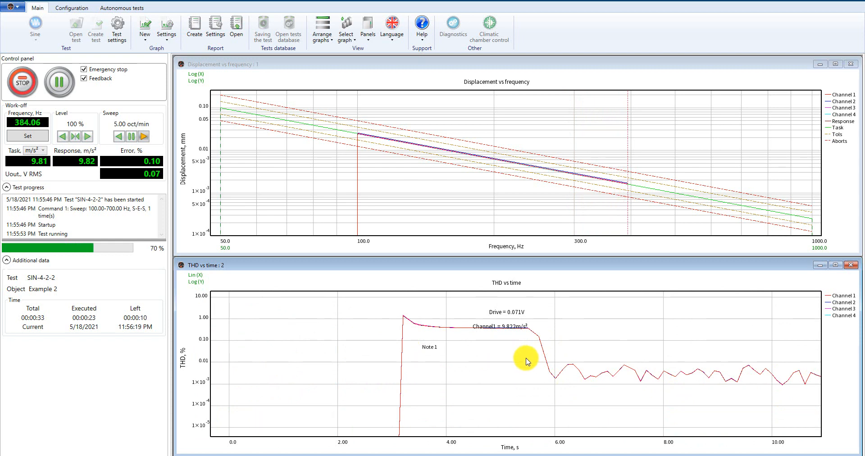
pyautogui.scroll(-5, 527, 361)
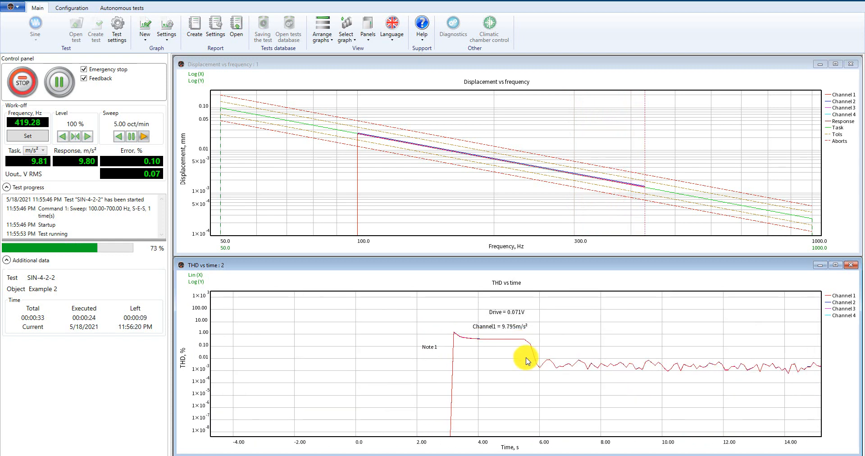
pyautogui.scroll(-1, 527, 360)
# Delete the Channel 1 acceleration parameter note from the THD vs time graph.
pyautogui.rightClick(525, 319)
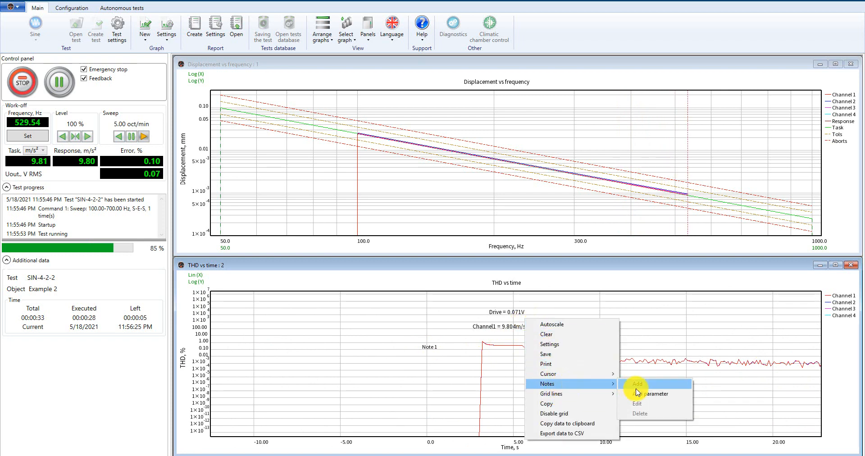
pyautogui.click(512, 328)
pyautogui.doubleClick(512, 328)
pyautogui.moveTo(512, 328); pyautogui.dragTo(516, 328)
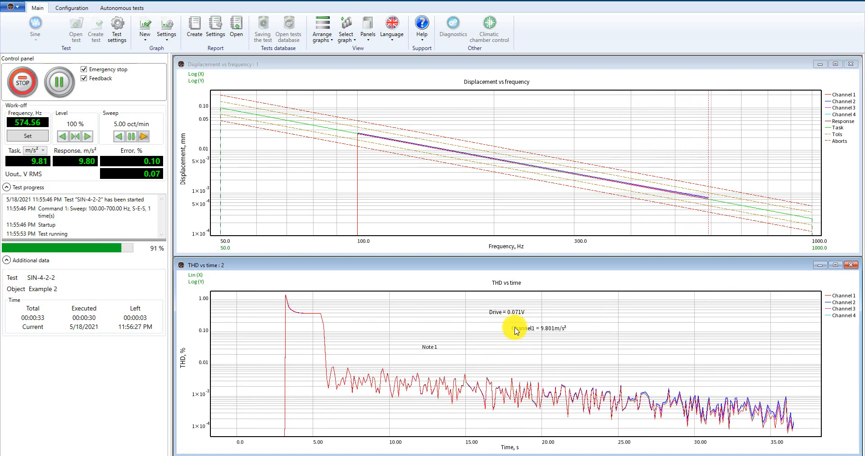
pyautogui.rightClick(516, 328)
pyautogui.moveTo(547, 394)
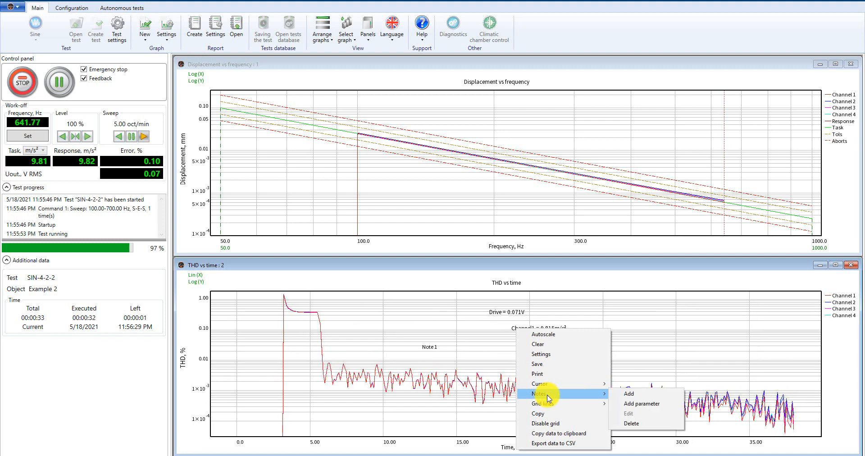
pyautogui.click(654, 423)
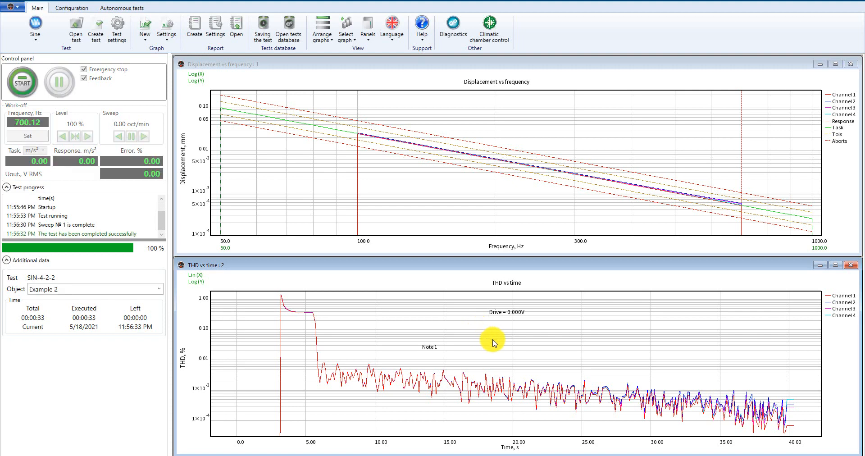
# Add vertical grid lines at about 12.18 s and 22.50 s on the THD vs time graph.
pyautogui.rightClick(496, 351)
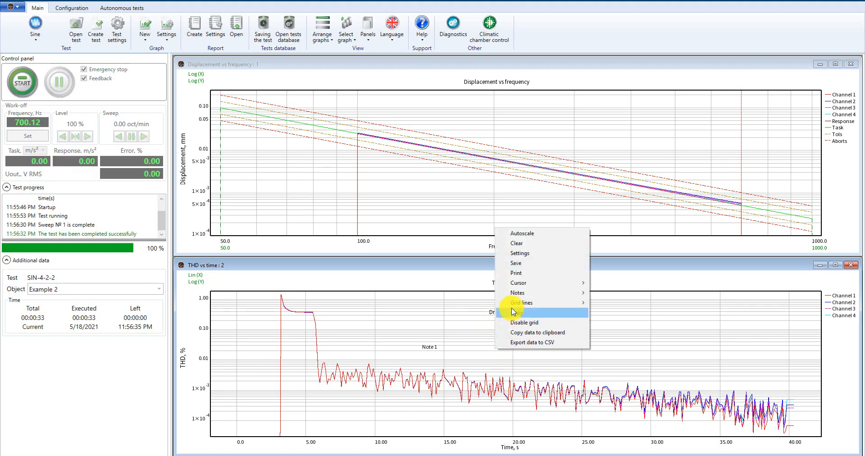
pyautogui.moveTo(523, 303)
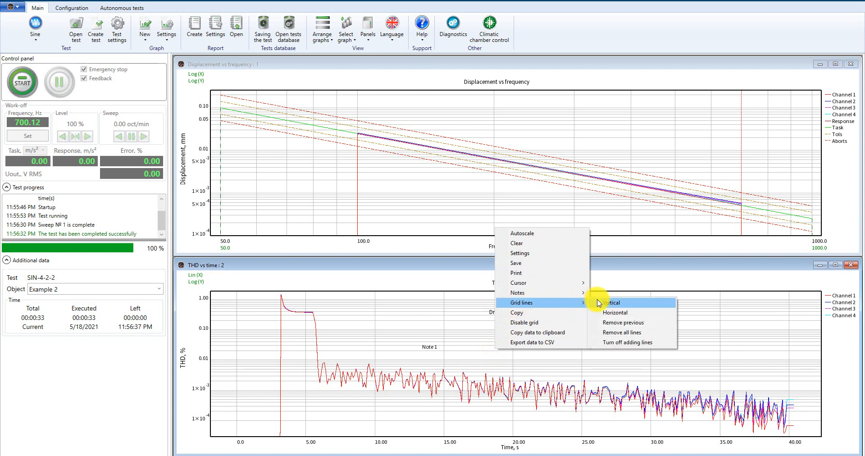
pyautogui.click(612, 302)
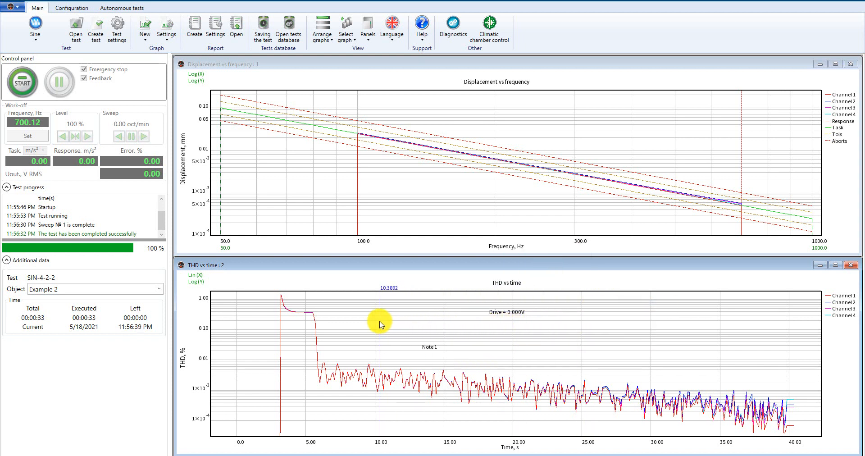
pyautogui.click(406, 326)
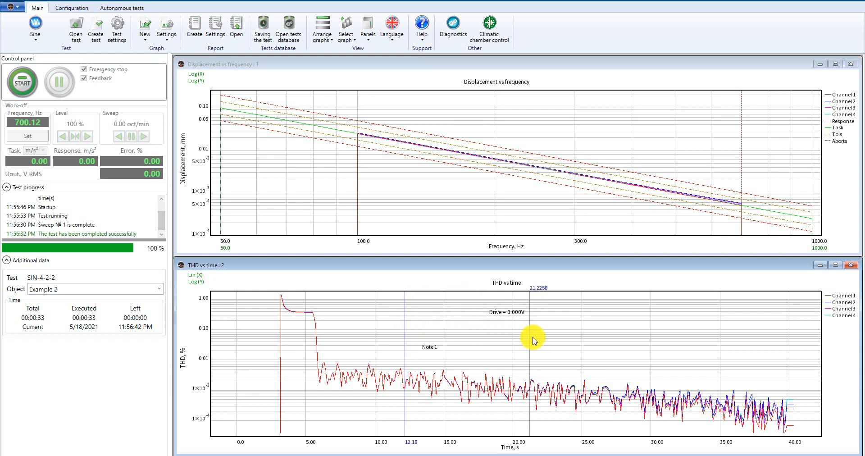
pyautogui.click(548, 342)
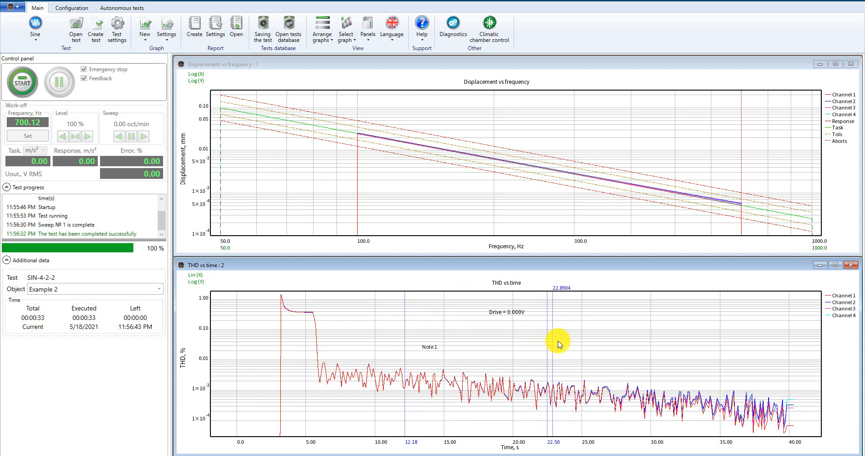
# Add horizontal grid lines at about 0.01 % and 0.15 % on the THD vs time graph.
pyautogui.rightClick(585, 339)
pyautogui.moveTo(621, 295)
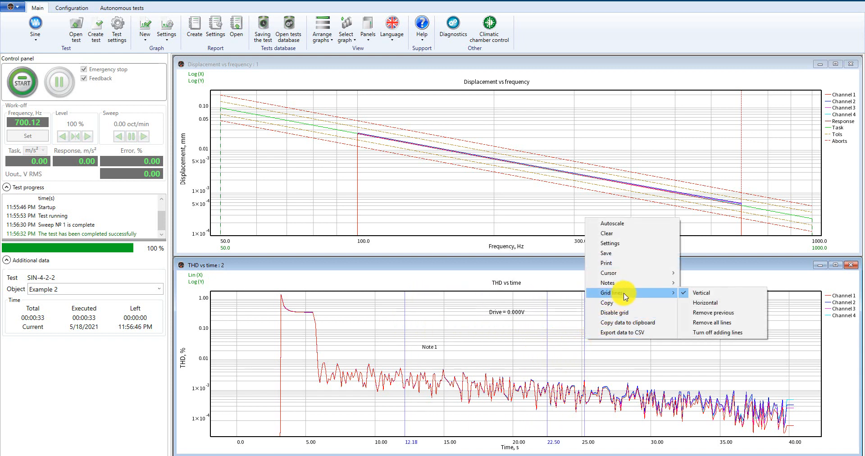
pyautogui.click(690, 303)
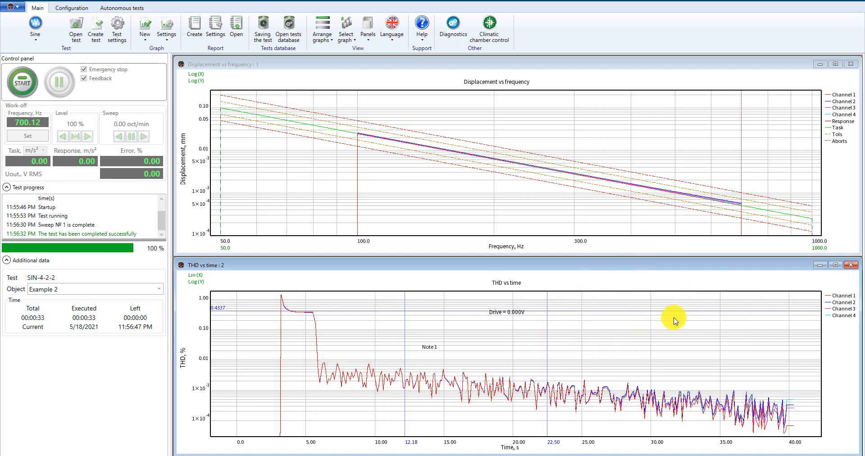
pyautogui.click(659, 359)
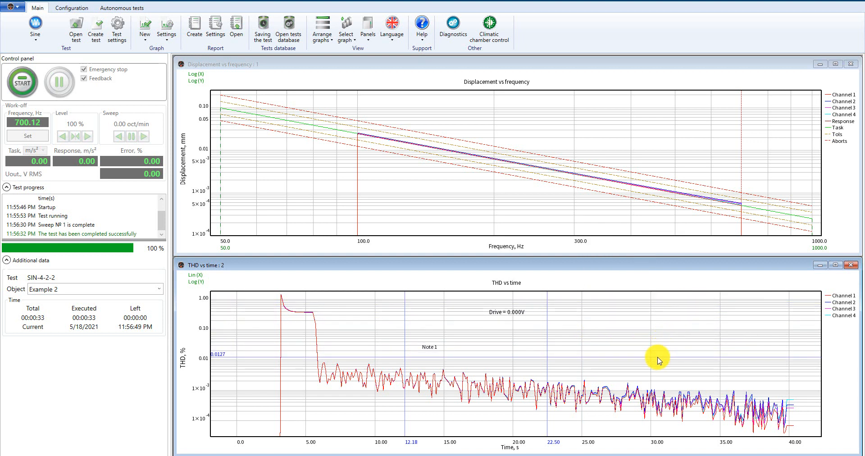
pyautogui.click(658, 325)
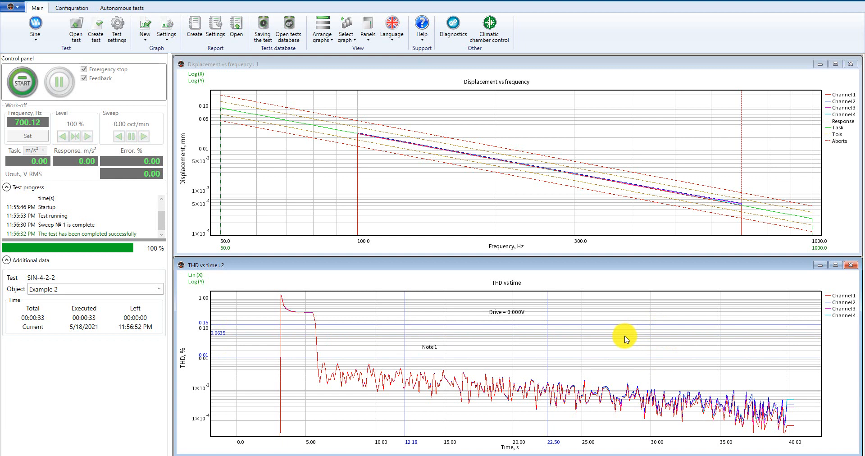
# Turn off adding grid lines, then remove the most recently added grid line.
pyautogui.rightClick(624, 339)
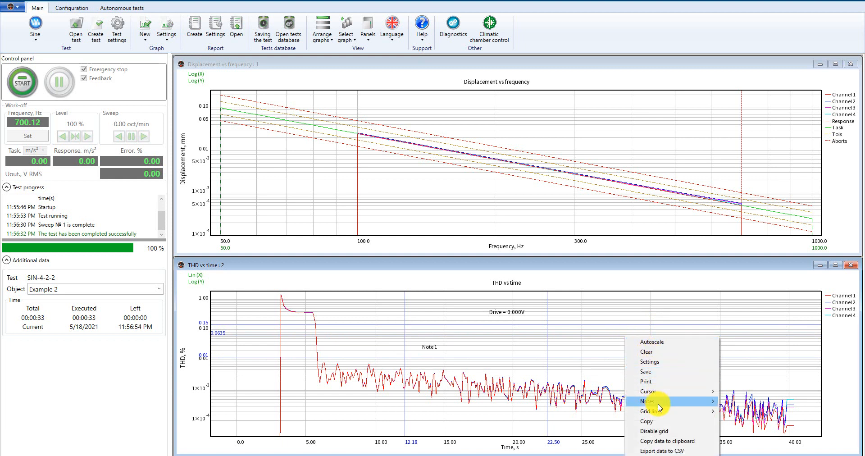
pyautogui.moveTo(658, 412)
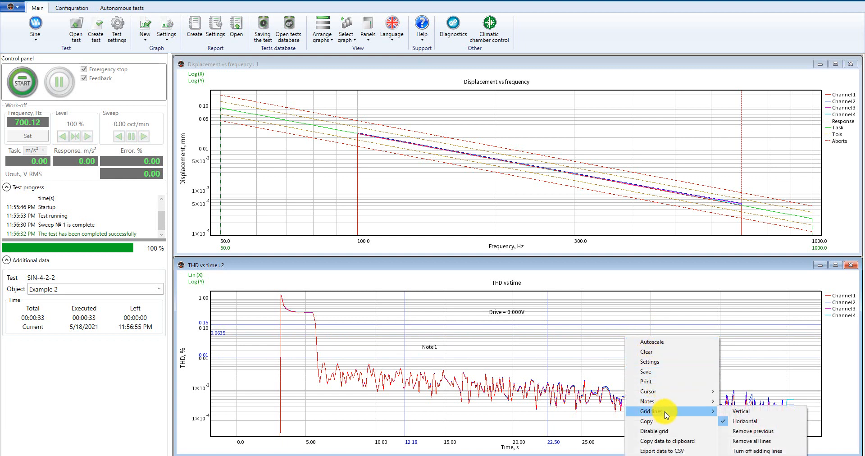
pyautogui.click(771, 451)
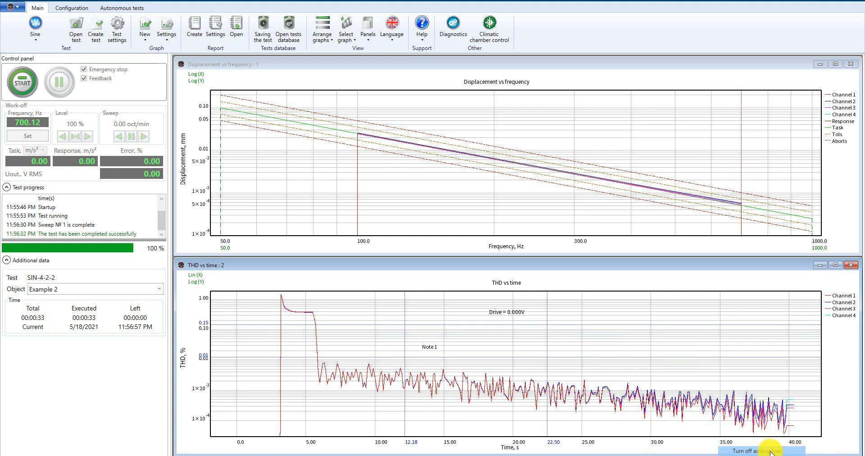
pyautogui.rightClick(587, 341)
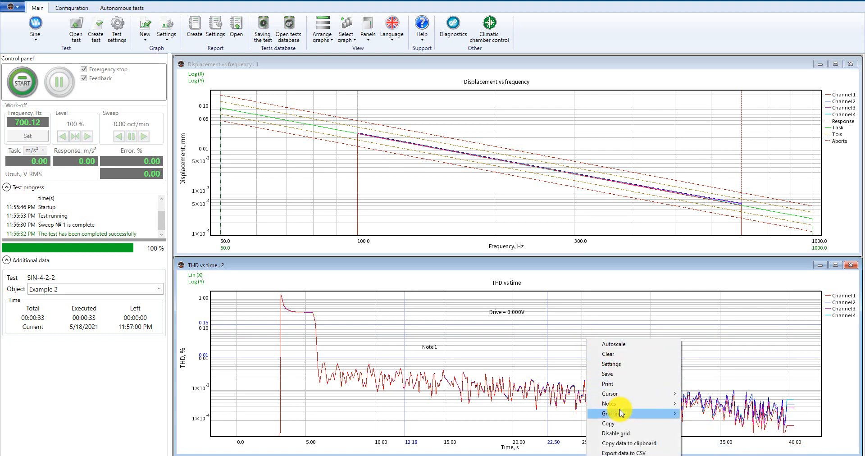
pyautogui.moveTo(640, 417)
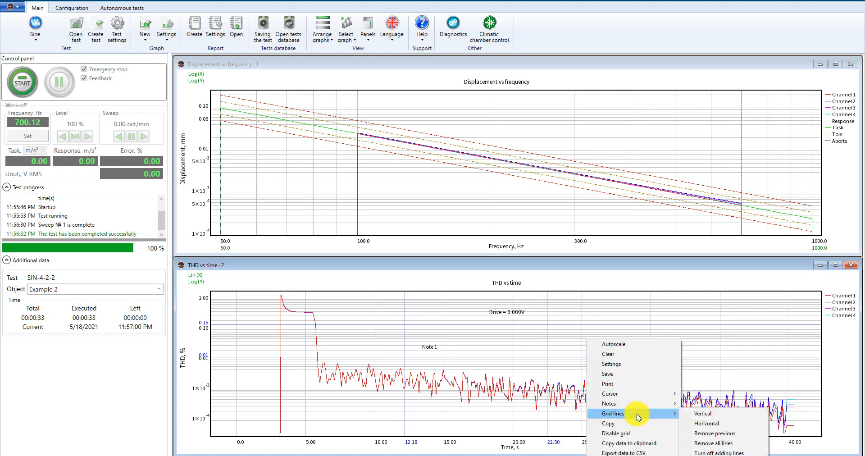
pyautogui.click(721, 437)
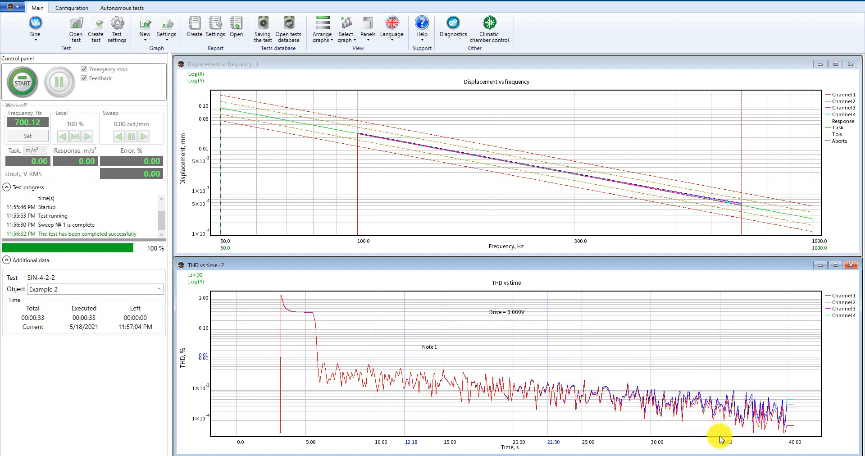
# Remove all added grid lines from the THD vs time graph.
pyautogui.rightClick(611, 326)
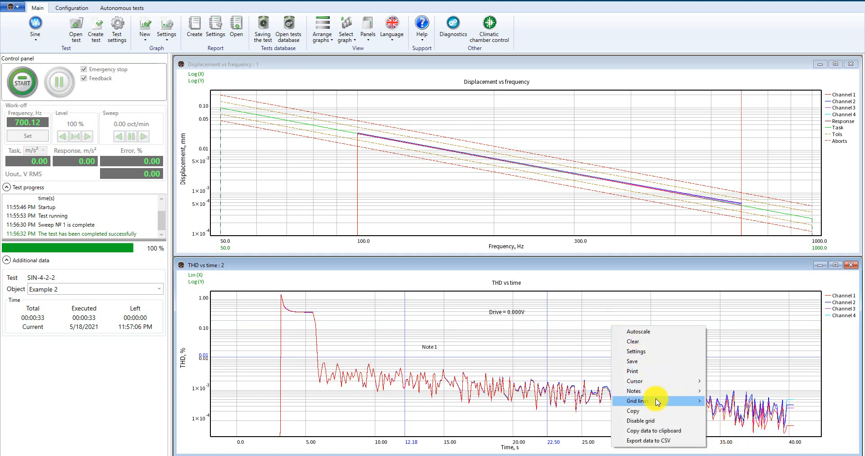
pyautogui.moveTo(658, 401)
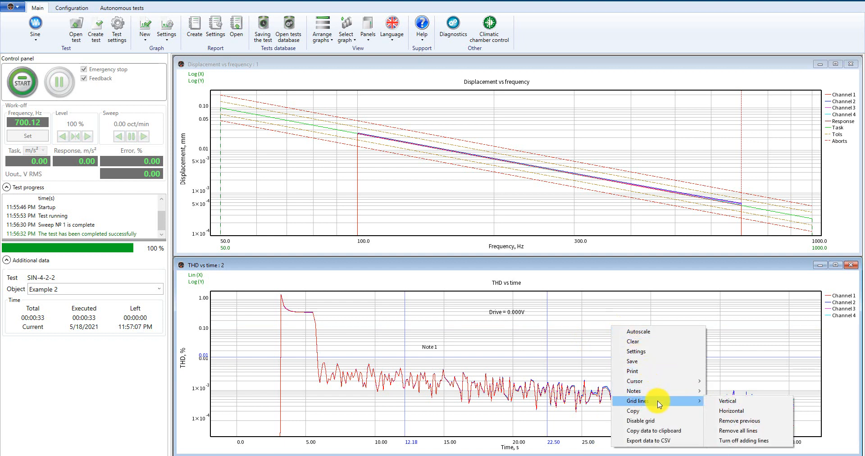
pyautogui.click(741, 432)
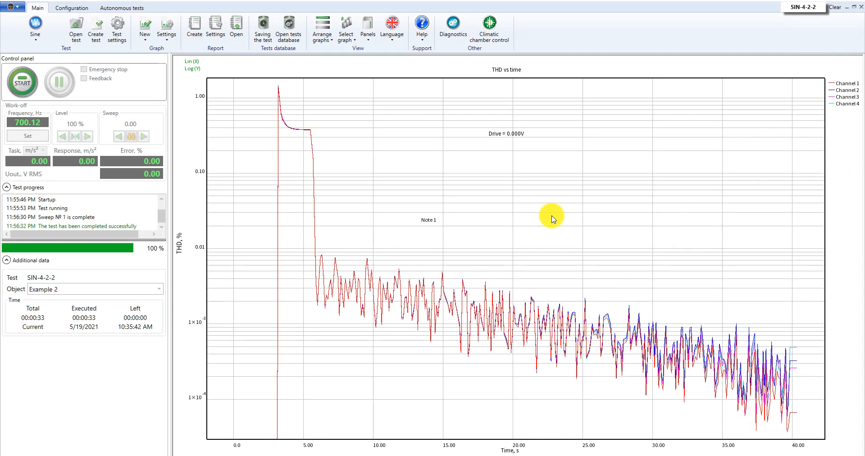
# Copy the THD vs time graph to the clipboard.
pyautogui.rightClick(523, 213)
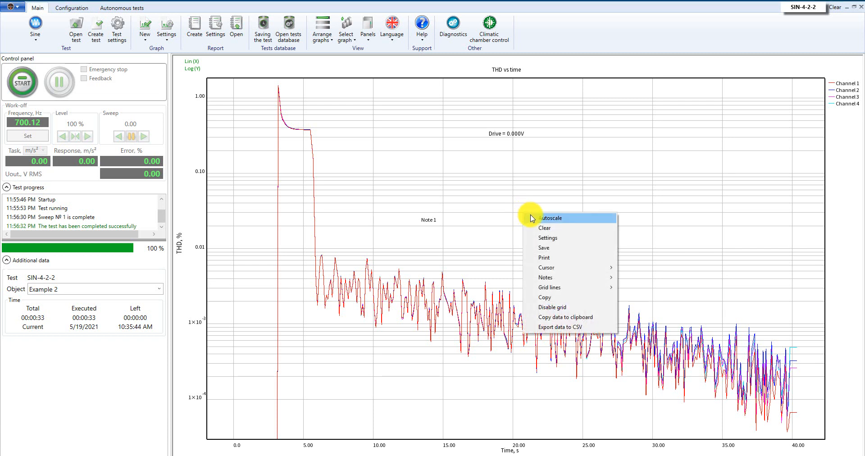
pyautogui.click(554, 298)
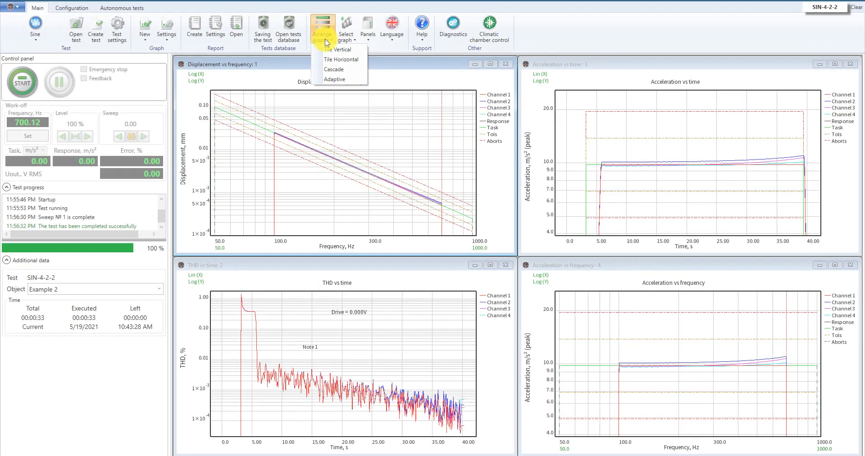
# Cascade the graph windows and reposition the Displacement vs frequency, Acceleration vs time and THD vs time windows.
pyautogui.click(333, 69)
pyautogui.moveTo(328, 98); pyautogui.dragTo(373, 141)
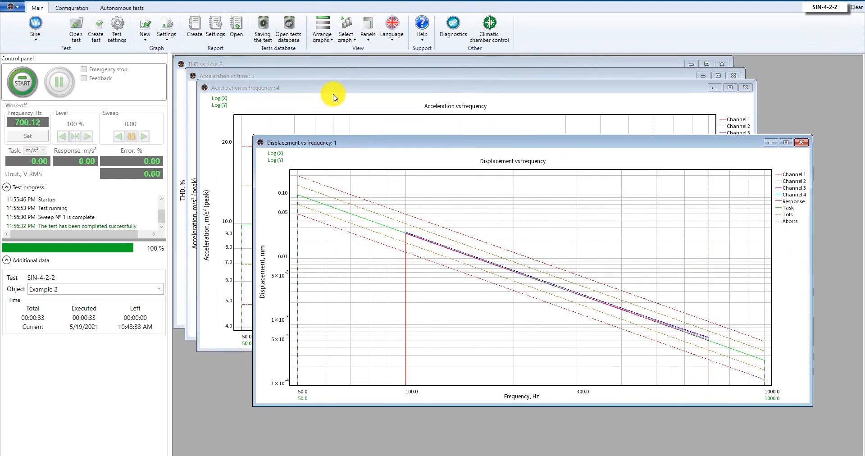
pyautogui.click(334, 88)
pyautogui.moveTo(334, 76); pyautogui.dragTo(373, 134)
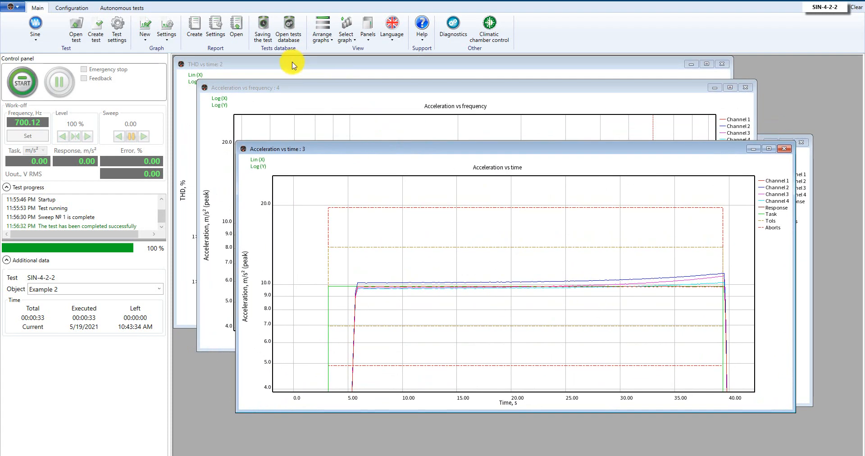
pyautogui.moveTo(294, 64); pyautogui.dragTo(353, 105)
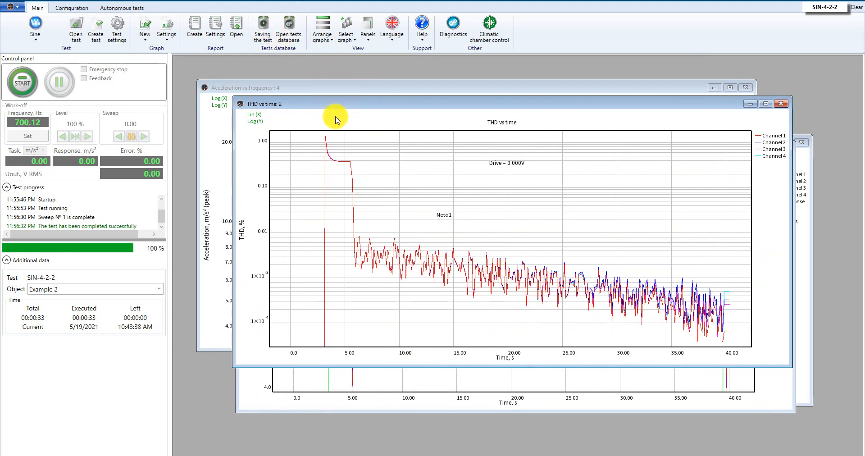
# Bring the Acceleration vs frequency: 4 graph to the front, then rearrange all graphs with the Adaptive layout.
pyautogui.click(345, 43)
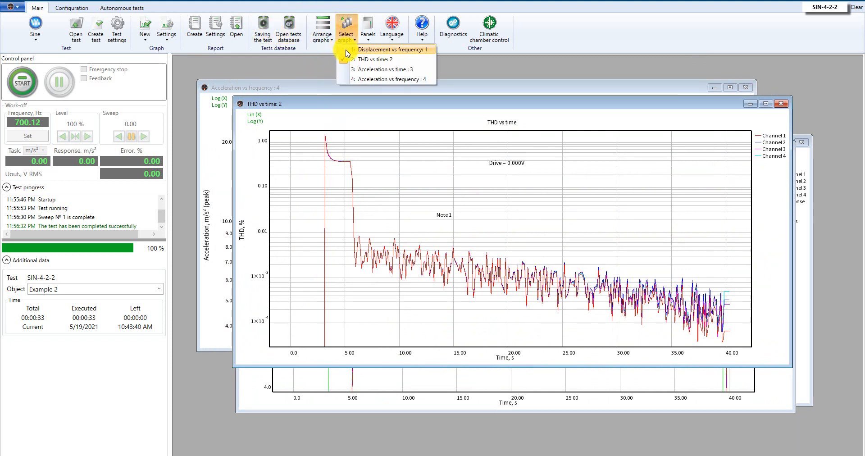
pyautogui.click(350, 80)
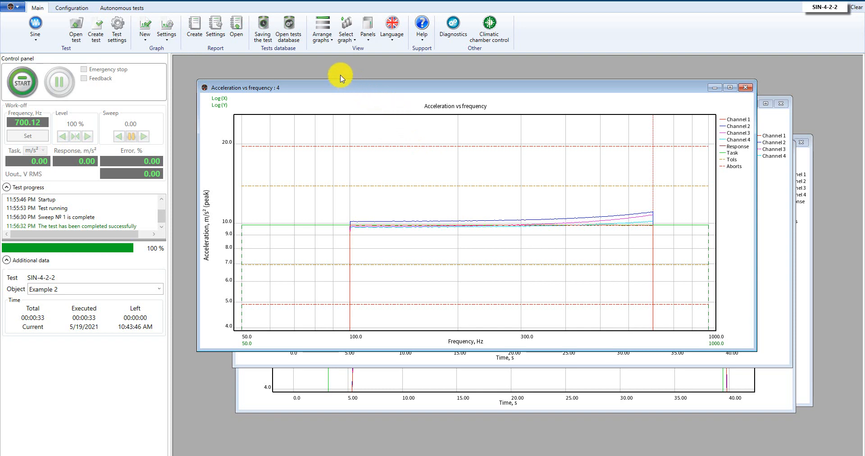
pyautogui.click(324, 47)
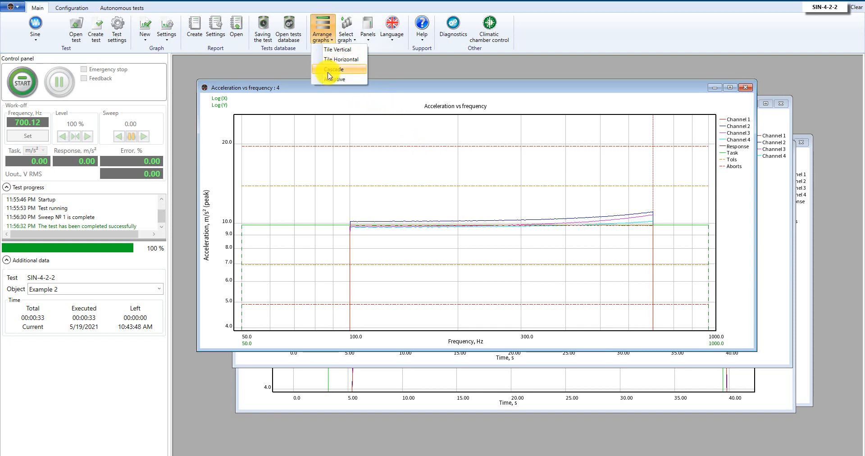
pyautogui.click(354, 81)
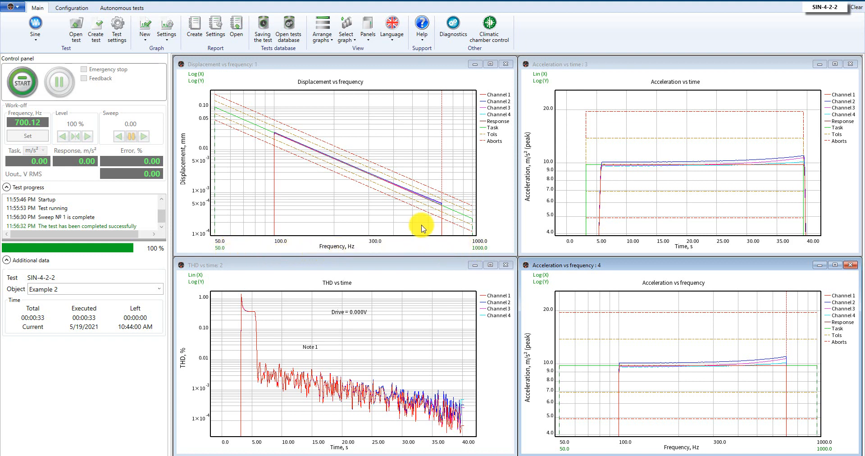
# Zoom twice into a region of the Displacement vs frequency graph, then autoscale it back to full view.
pyautogui.moveTo(248, 118); pyautogui.dragTo(439, 202)
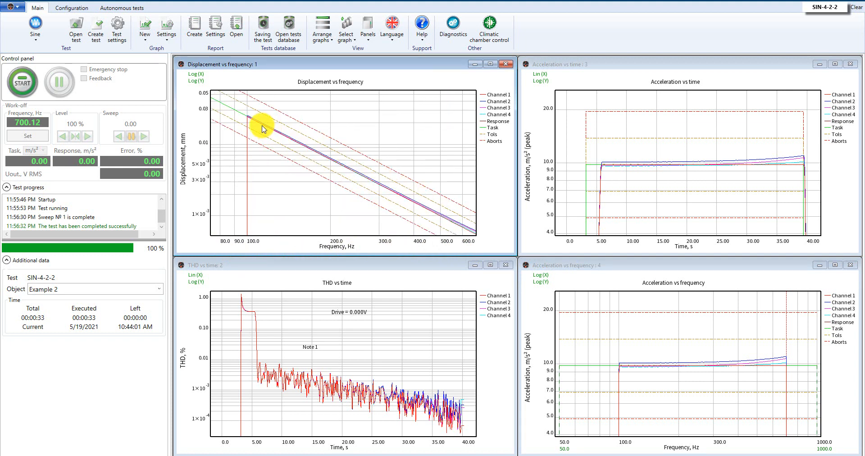
pyautogui.moveTo(261, 126); pyautogui.dragTo(422, 194)
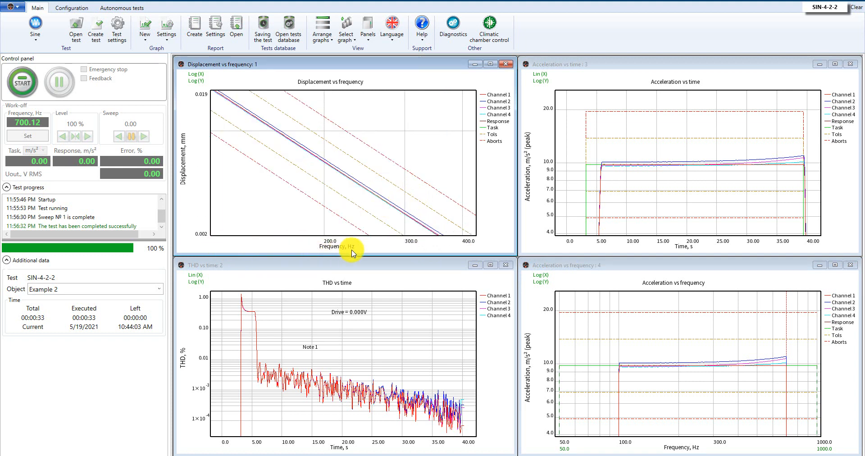
pyautogui.rightClick(327, 168)
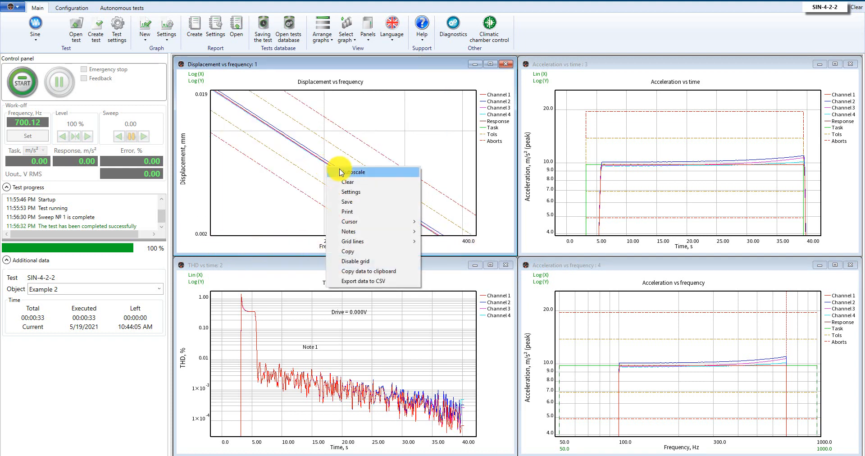
pyautogui.click(345, 172)
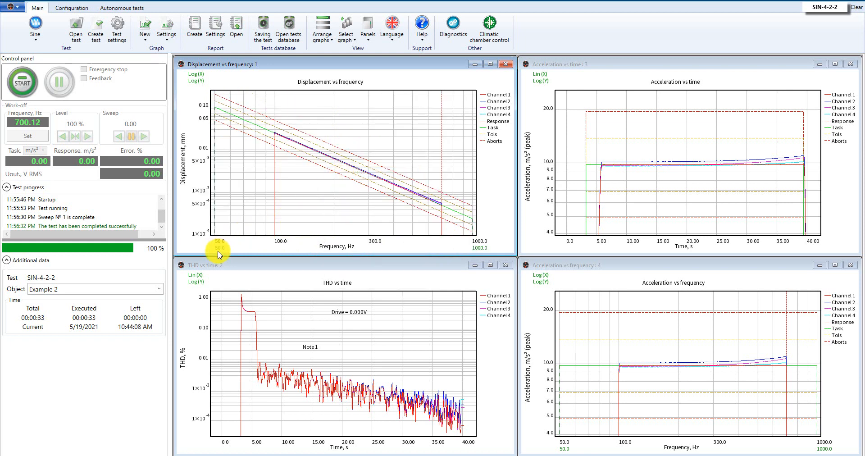